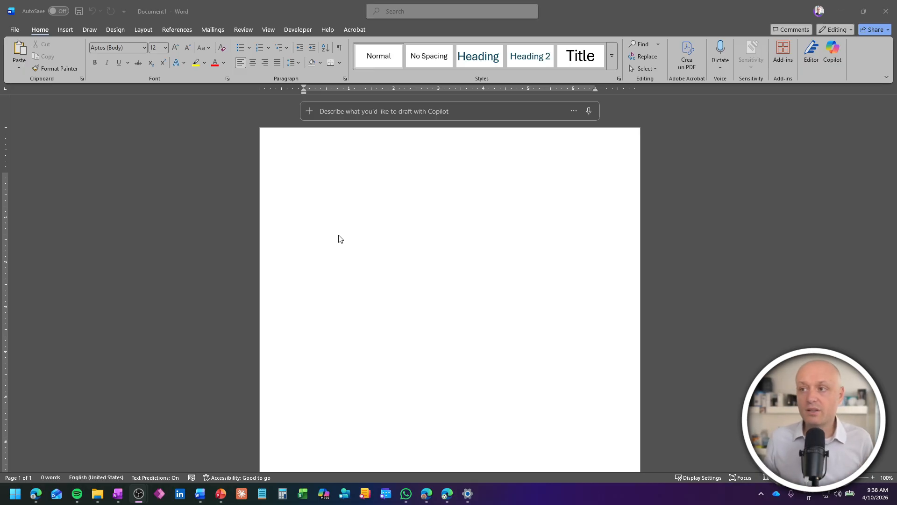
Step: Paste the HR manager's front-end programmer job-description prompt into Word's Copilot draft box
{"action": "left_click", "coordinate": [342, 180]}
{"action": "left_click", "coordinate": [343, 111]}
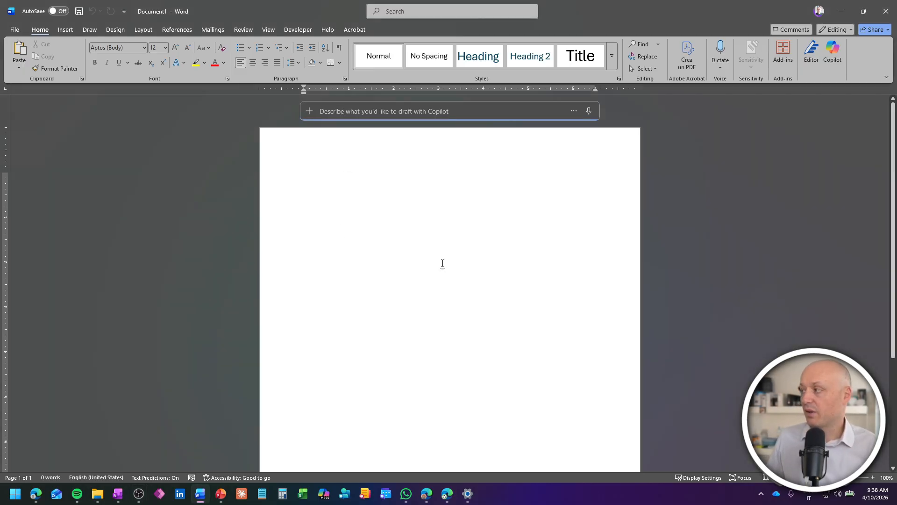
{"action": "key", "text": "alt+Tab"}
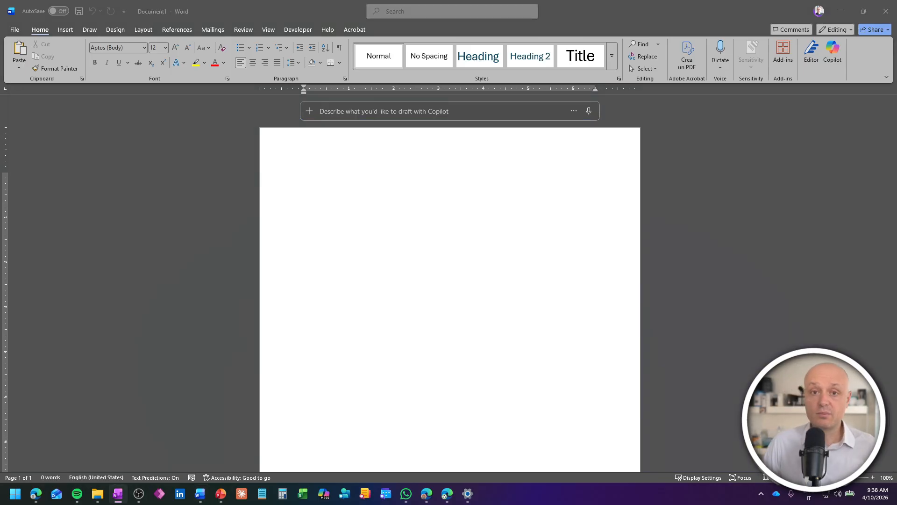
{"action": "left_click", "coordinate": [372, 117]}
{"action": "type", "text": "You're the HR manager of a company that develops products to create the company intranet using Microsoft technology; write a detailed job description to hire a new front-end programmer."}
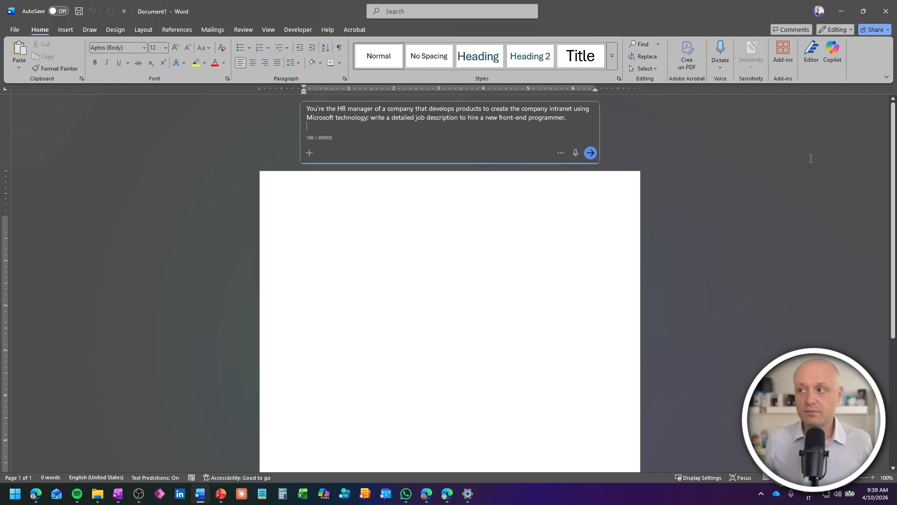
Step: Send the prompt so Copilot drafts a 323-word front-end programmer job description
{"action": "left_click", "coordinate": [591, 152]}
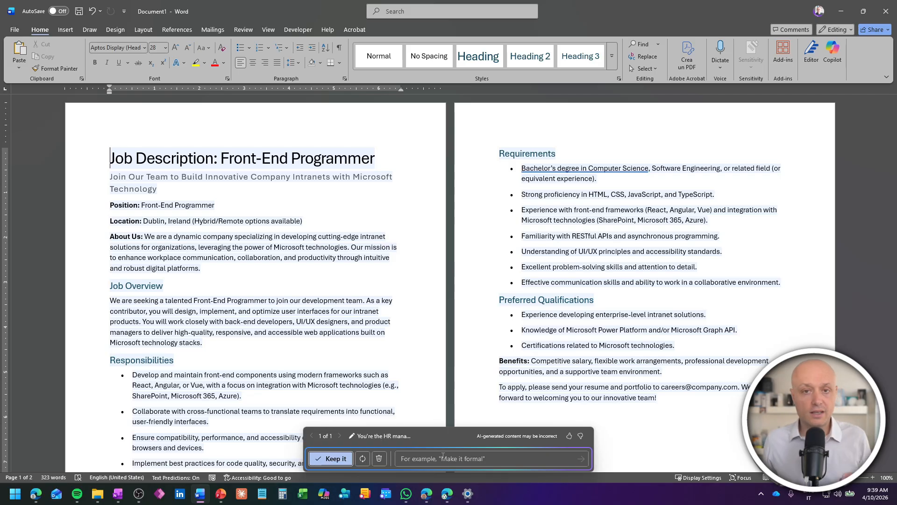
Step: Enter the refinement 'The company location is in Milan. We need expecially reactjs as a fron-tend skill'
{"action": "left_click", "coordinate": [500, 458]}
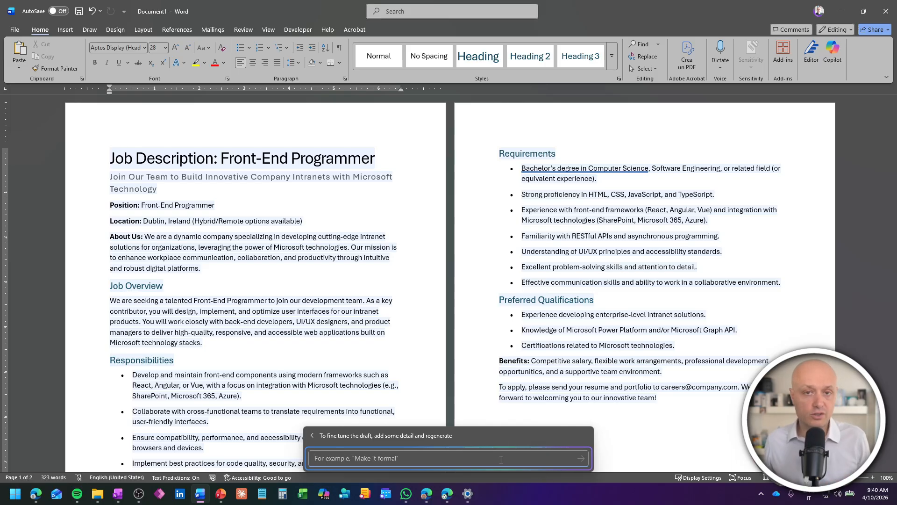
{"action": "type", "text": "The company location is in Milan."}
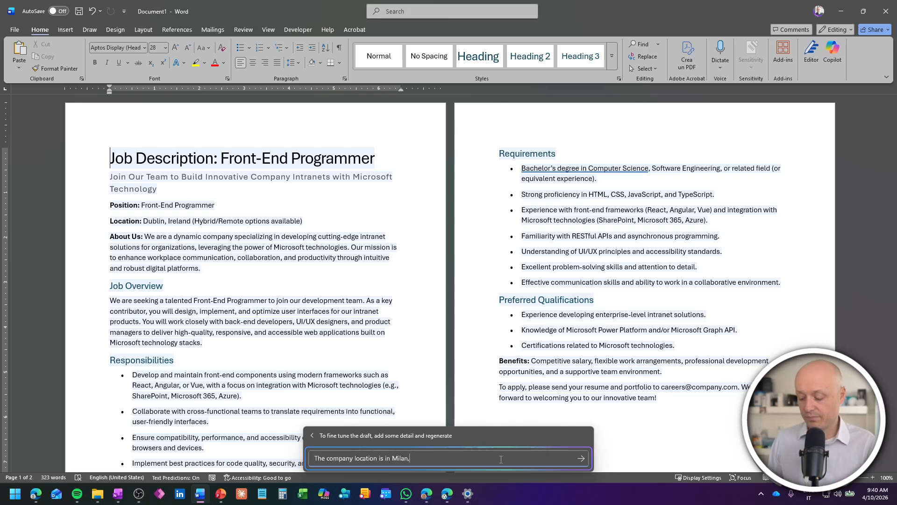
{"action": "type", "text": " We need expecially reactjs"}
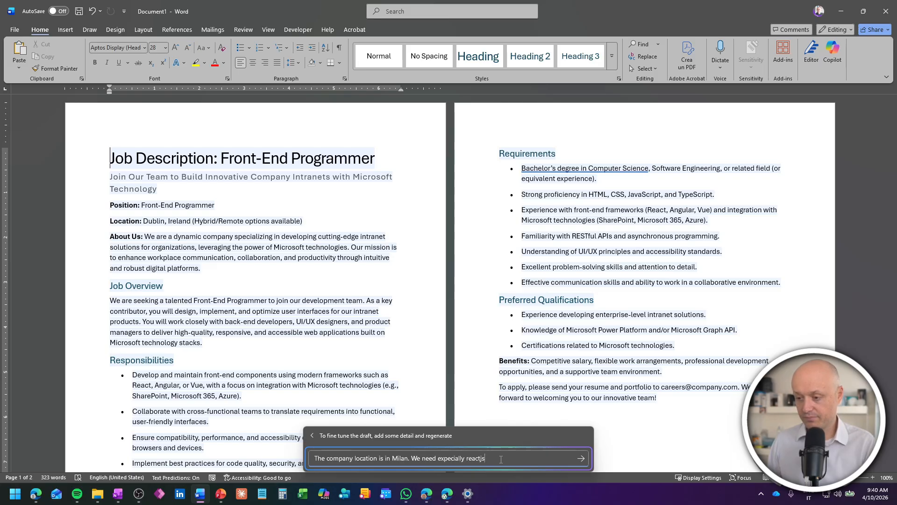
{"action": "type", "text": " as a fron-tend skill"}
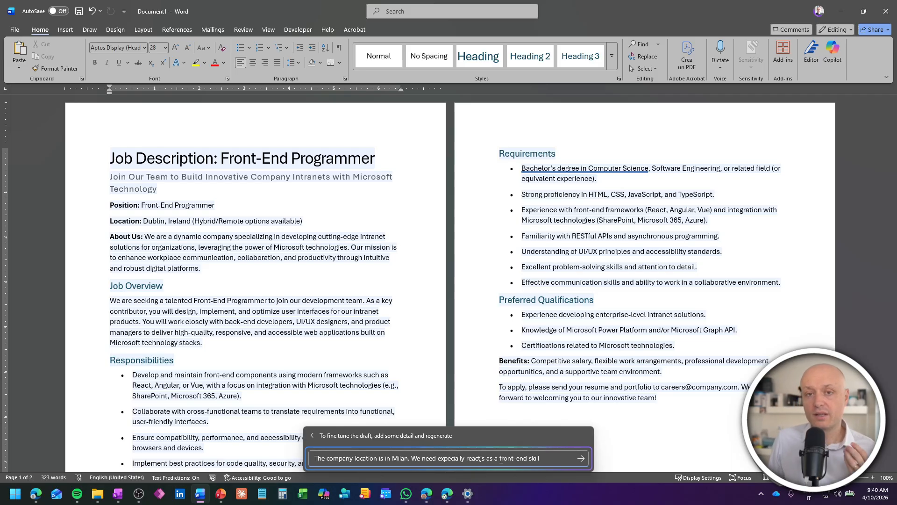
Step: Submit the refinement so the draft is regenerated for Milan, Italy with ReactJS emphasis
{"action": "key", "text": "Return"}
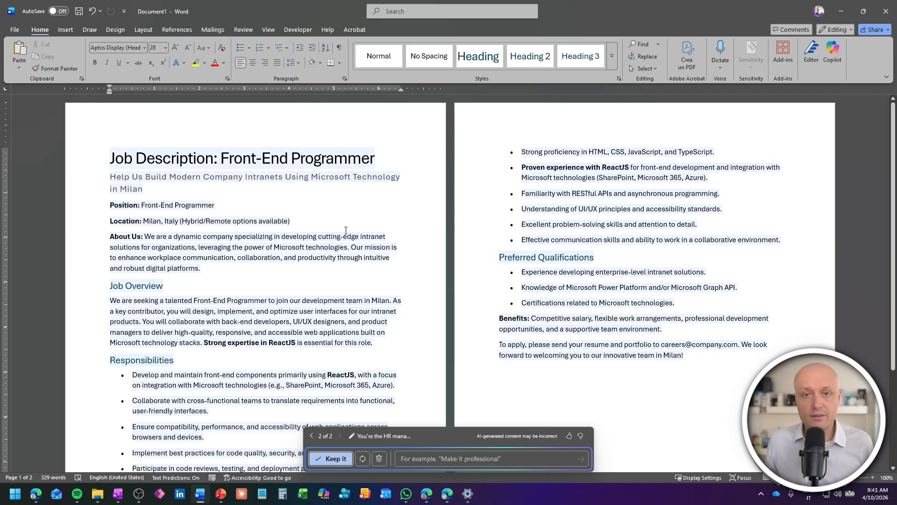
Step: Review the regenerated job description draft, then discard it
{"action": "scroll", "coordinate": [346, 229], "scroll_direction": "down", "scroll_amount": 3}
{"action": "scroll", "coordinate": [324, 216], "scroll_direction": "up", "scroll_amount": 3}
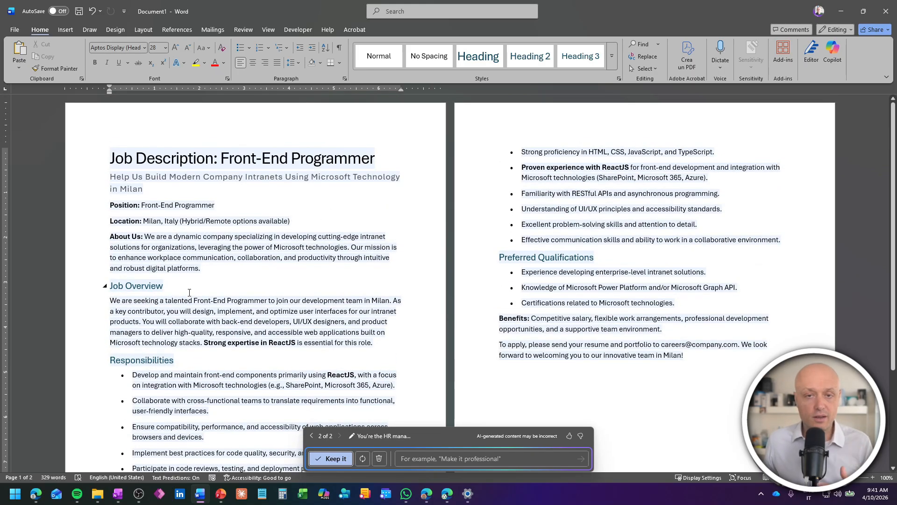
{"action": "scroll", "coordinate": [188, 290], "scroll_direction": "down", "scroll_amount": 2}
{"action": "scroll", "coordinate": [187, 281], "scroll_direction": "down", "scroll_amount": 3}
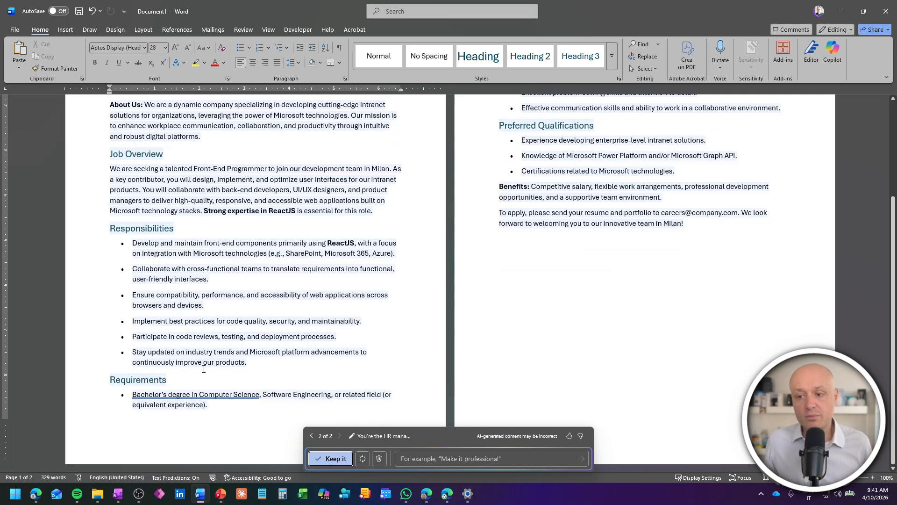
{"action": "scroll", "coordinate": [204, 369], "scroll_direction": "up", "scroll_amount": 4}
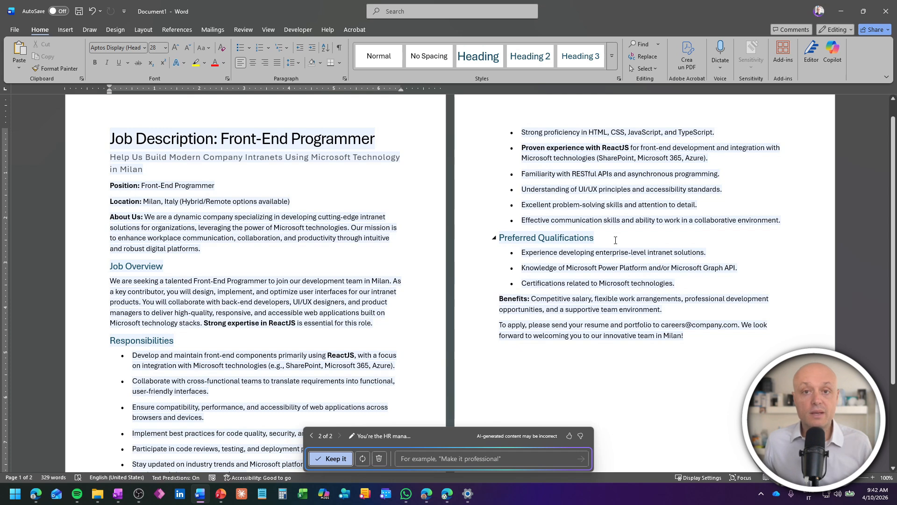
{"action": "left_click", "coordinate": [379, 458]}
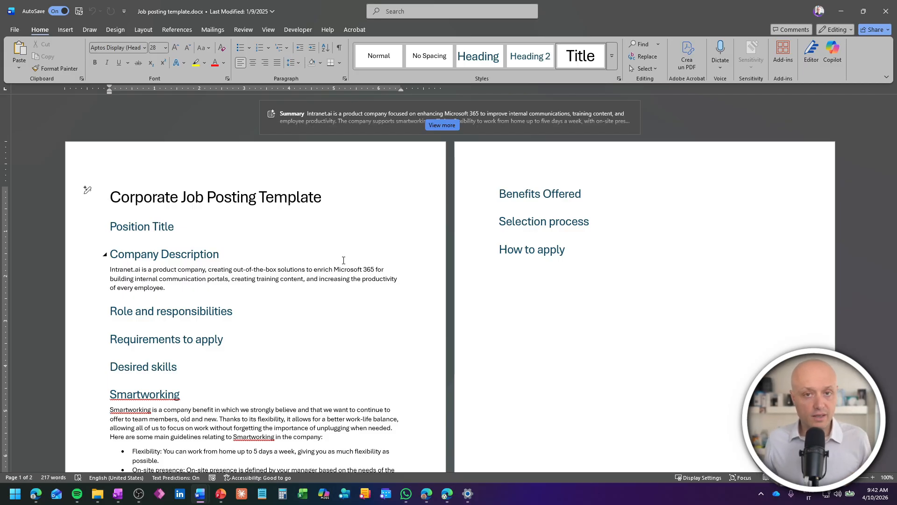
{"action": "scroll", "coordinate": [285, 256], "scroll_direction": "down", "scroll_amount": 1}
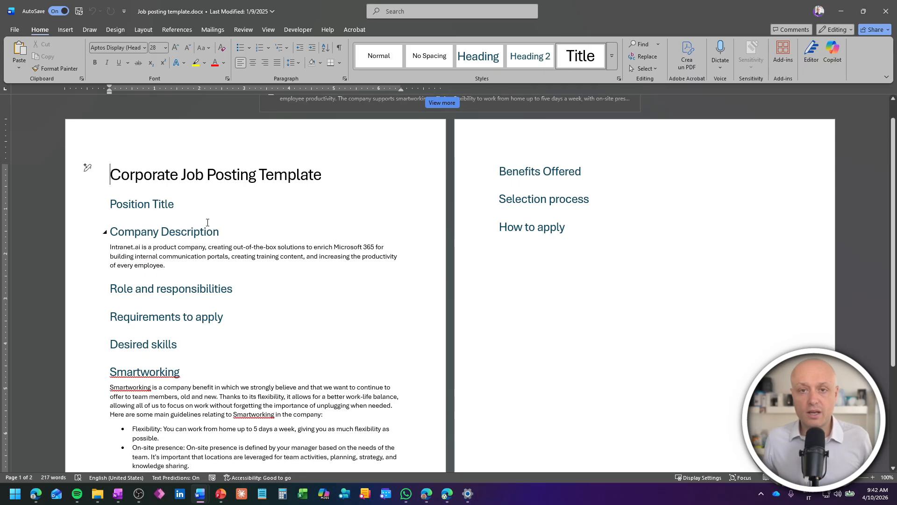
{"action": "scroll", "coordinate": [244, 226], "scroll_direction": "down", "scroll_amount": 2}
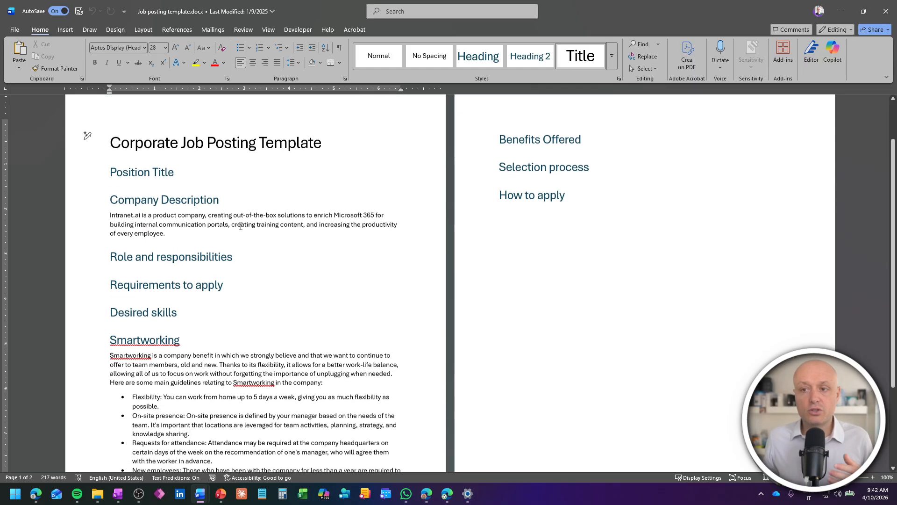
{"action": "triple_click", "coordinate": [175, 227]}
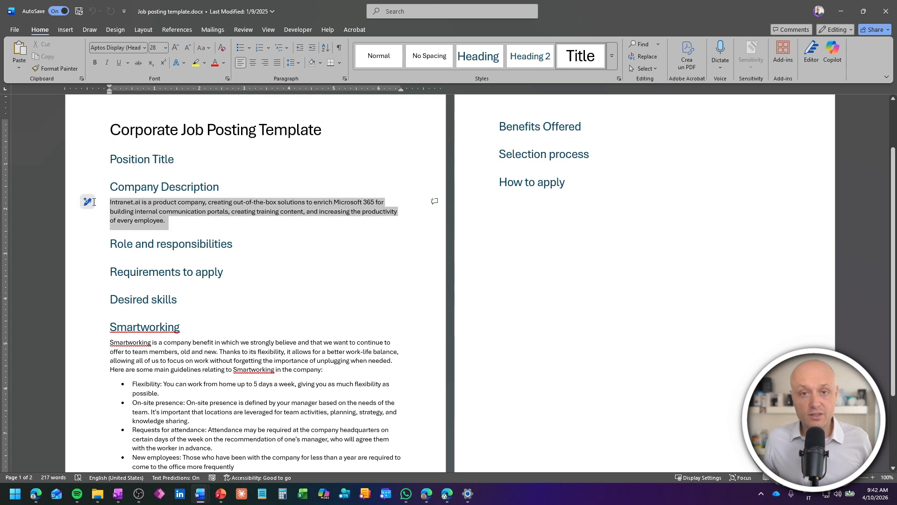
{"action": "left_click", "coordinate": [240, 222]}
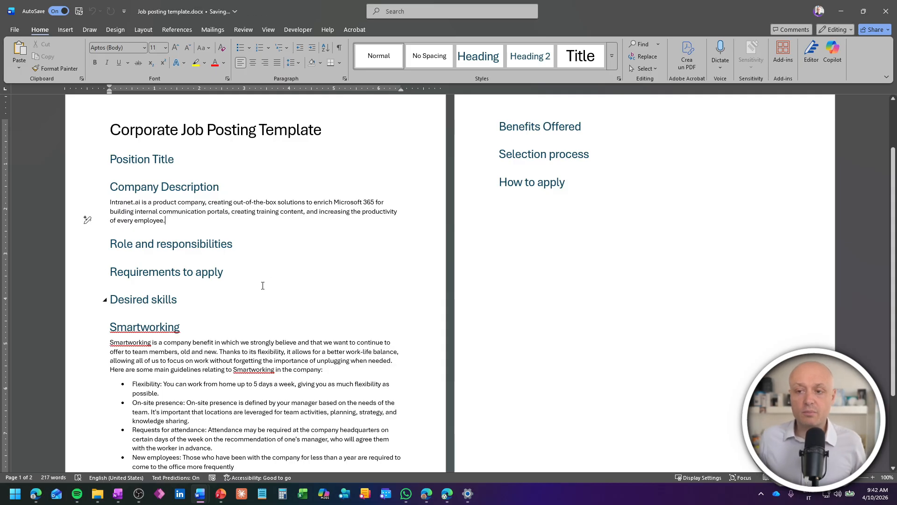
{"action": "scroll", "coordinate": [260, 285], "scroll_direction": "down", "scroll_amount": 2}
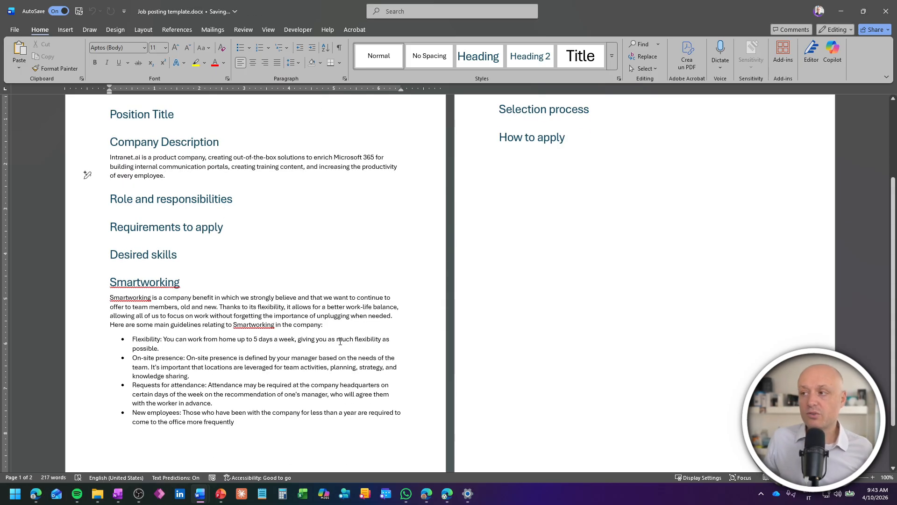
{"action": "scroll", "coordinate": [327, 356], "scroll_direction": "up", "scroll_amount": 2}
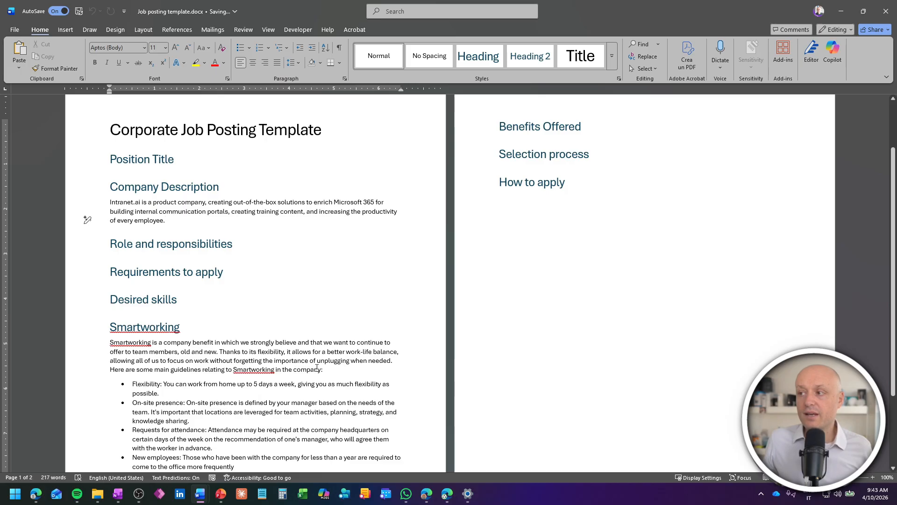
{"action": "scroll", "coordinate": [550, 237], "scroll_direction": "up", "scroll_amount": 1}
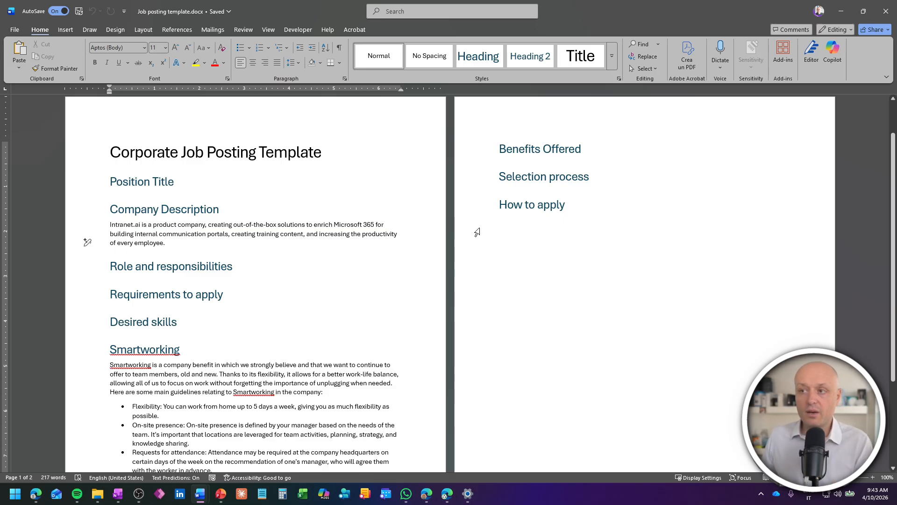
Step: In Document1, paste the job posting prompt, attach Job posting template, and send it to Copilot
{"action": "key", "text": "ctrl+n"}
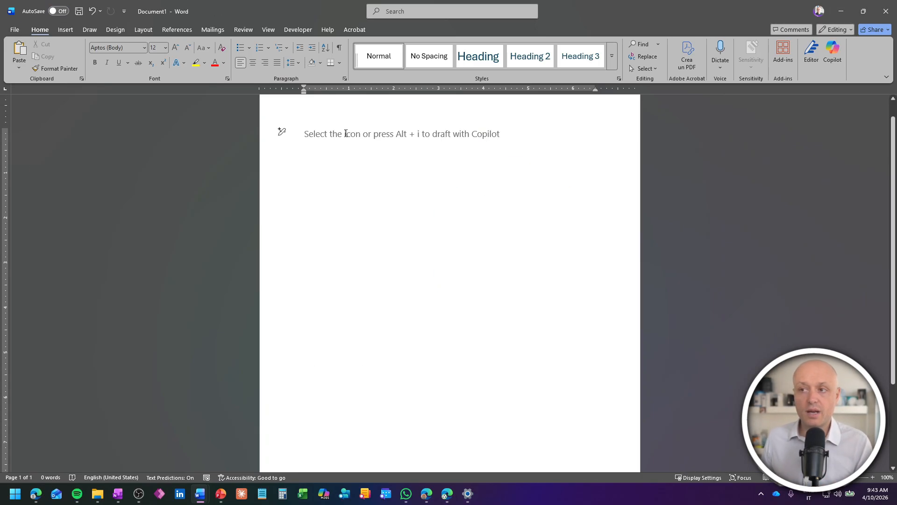
{"action": "left_click", "coordinate": [282, 132]}
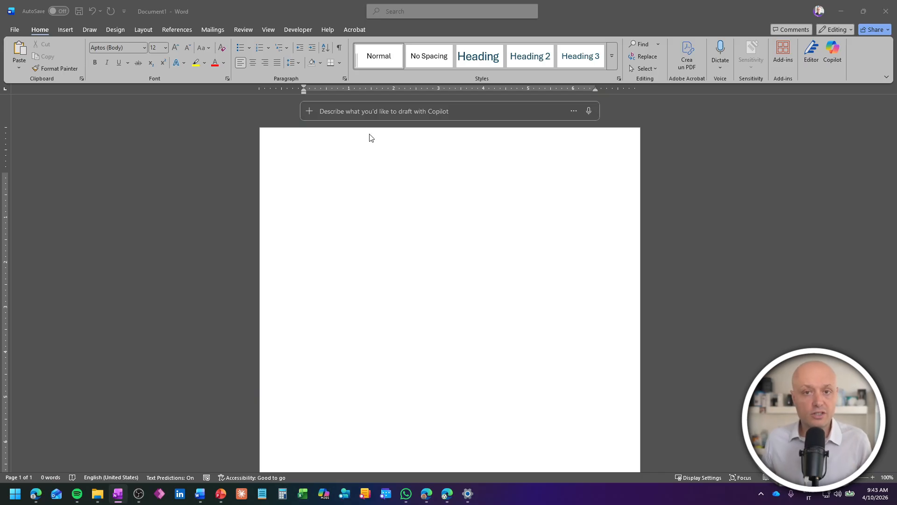
{"action": "left_click", "coordinate": [379, 112]}
{"action": "type", "text": "Read this template / and following that structure and copying its contents, write a job posting for the search of a front-end programmer"}
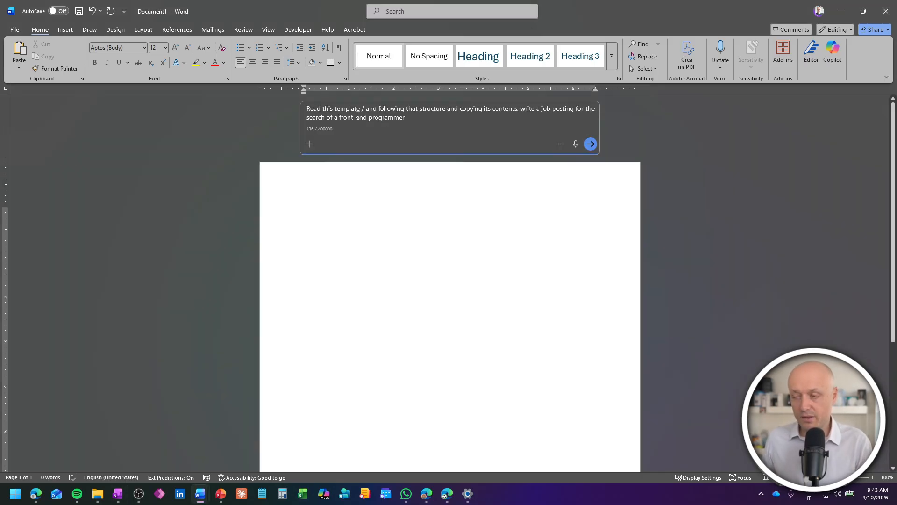
{"action": "type", "text": "Te"}
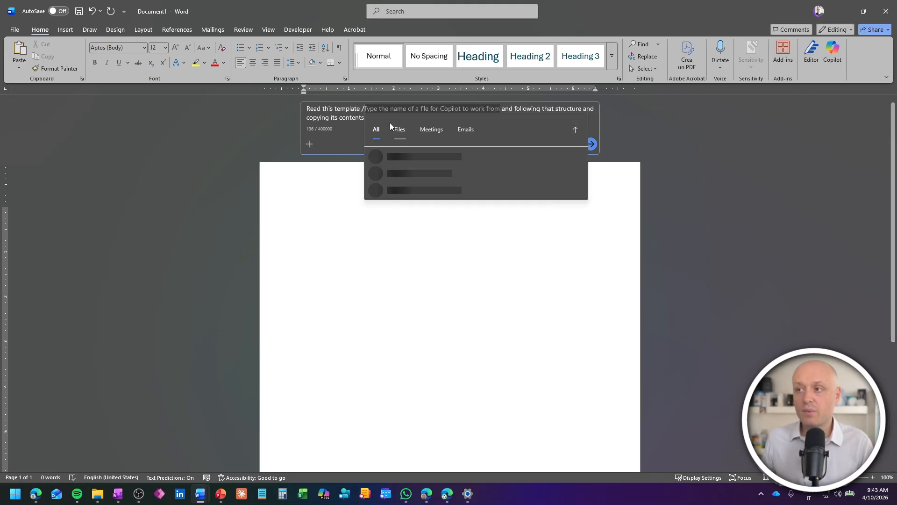
{"action": "key", "text": "BackSpace"}
{"action": "key", "text": "BackSpace"}
{"action": "type", "text": "Job post"}
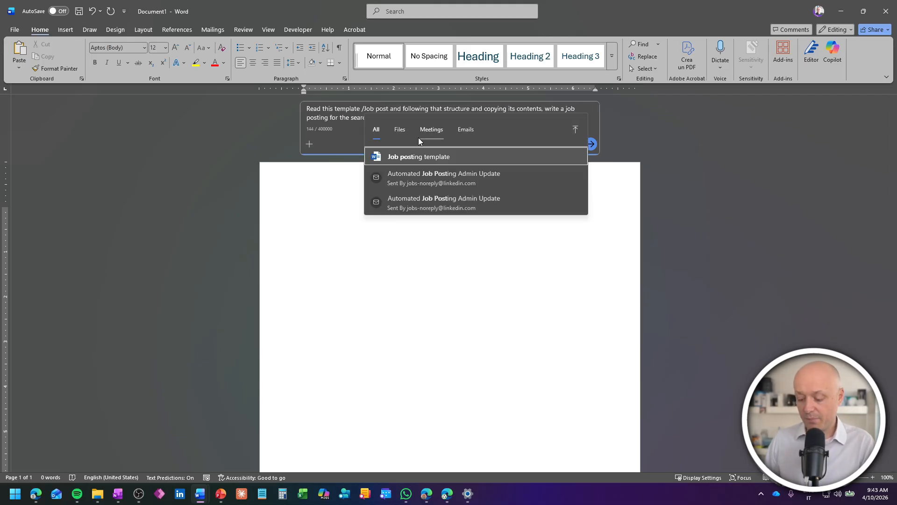
{"action": "left_click", "coordinate": [433, 158]}
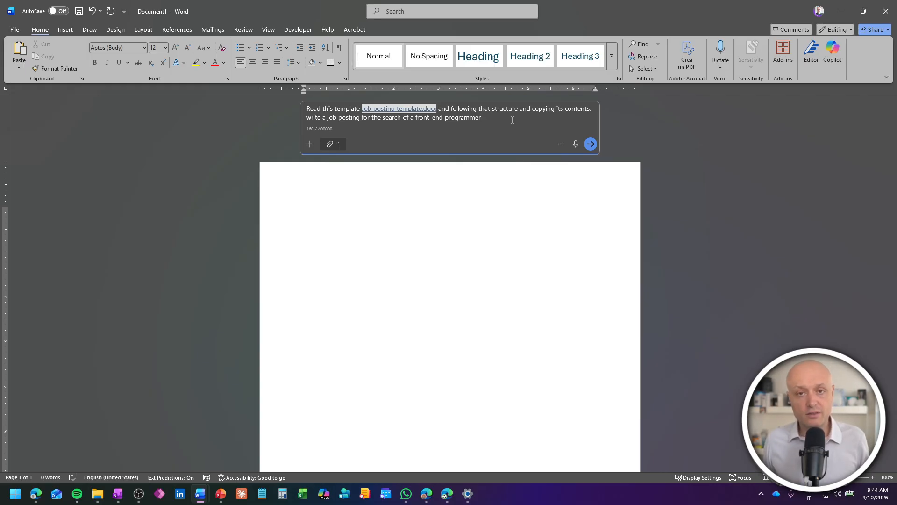
{"action": "left_click", "coordinate": [590, 144]}
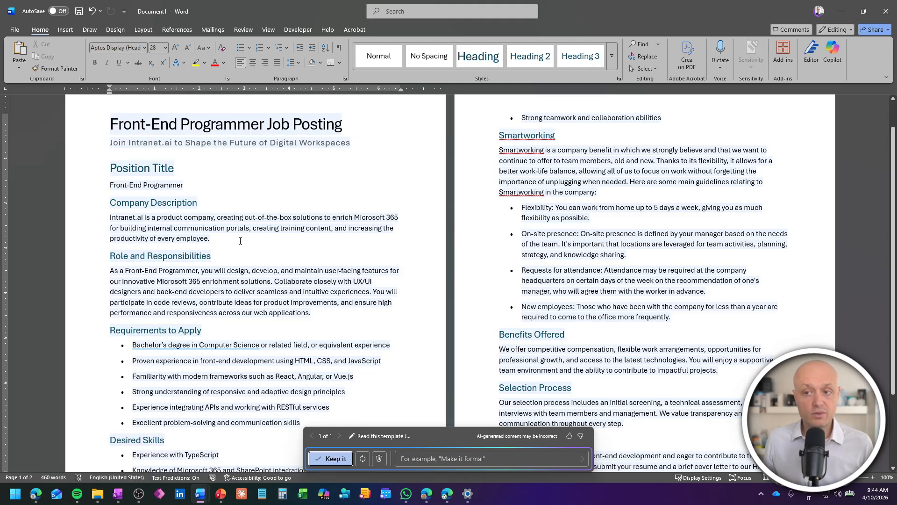
Step: Scroll through the generated Front-End Programmer Job Posting to read it
{"action": "scroll", "coordinate": [241, 241], "scroll_direction": "down", "scroll_amount": 4}
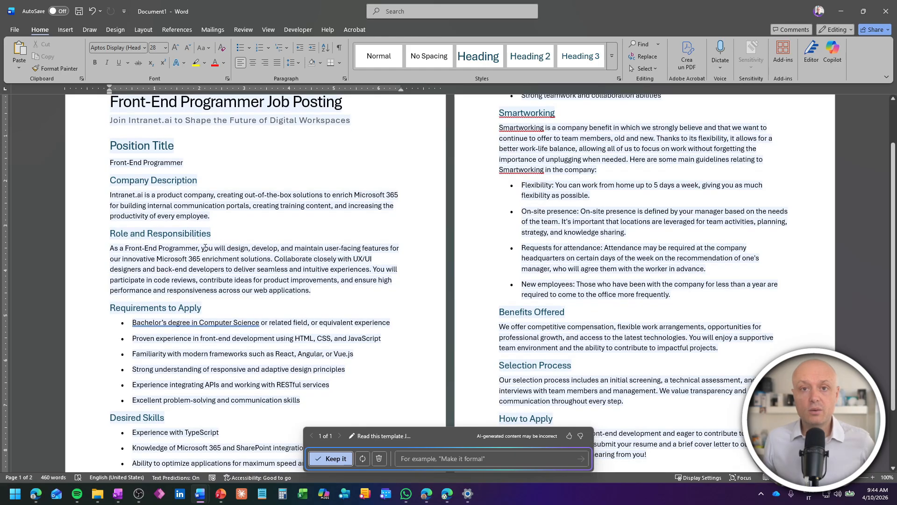
{"action": "scroll", "coordinate": [548, 139], "scroll_direction": "up", "scroll_amount": 4}
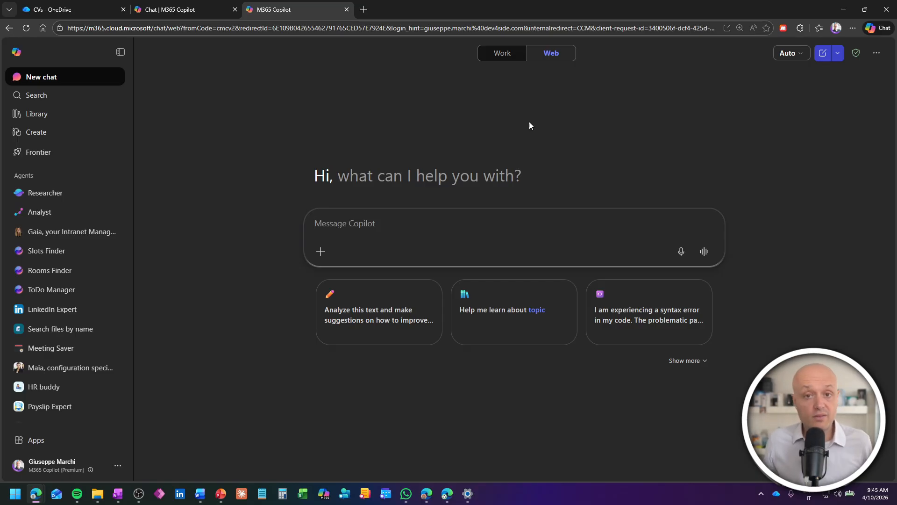
Step: Switch Copilot Chat to Work, attach PropostaDiLavoroSviluppatoreFrontEnd.docx, and send the LinkedIn post request
{"action": "left_click", "coordinate": [505, 54]}
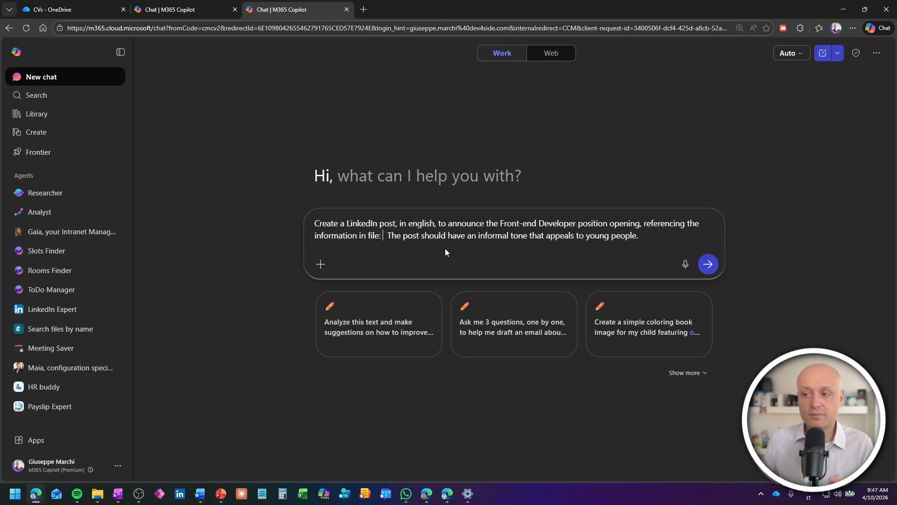
{"action": "type", "text": "/Propos"}
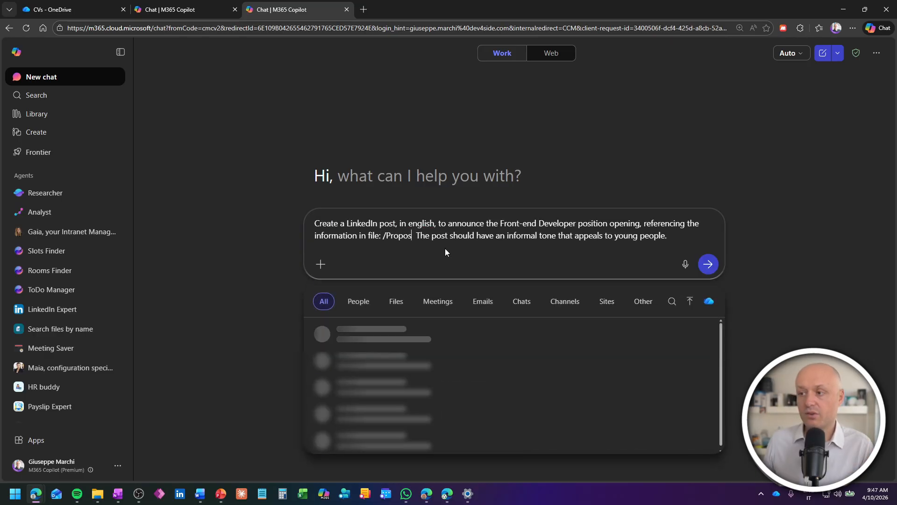
{"action": "key", "text": "Return"}
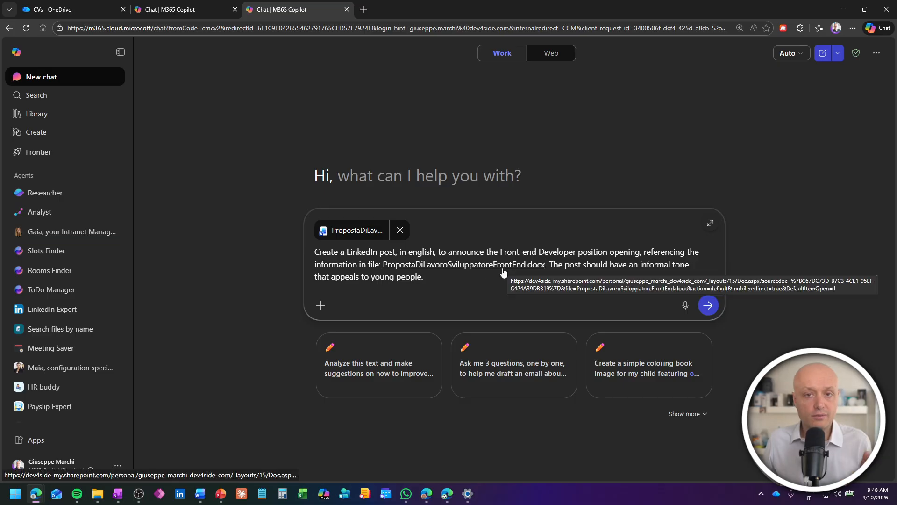
{"action": "left_click", "coordinate": [709, 304]}
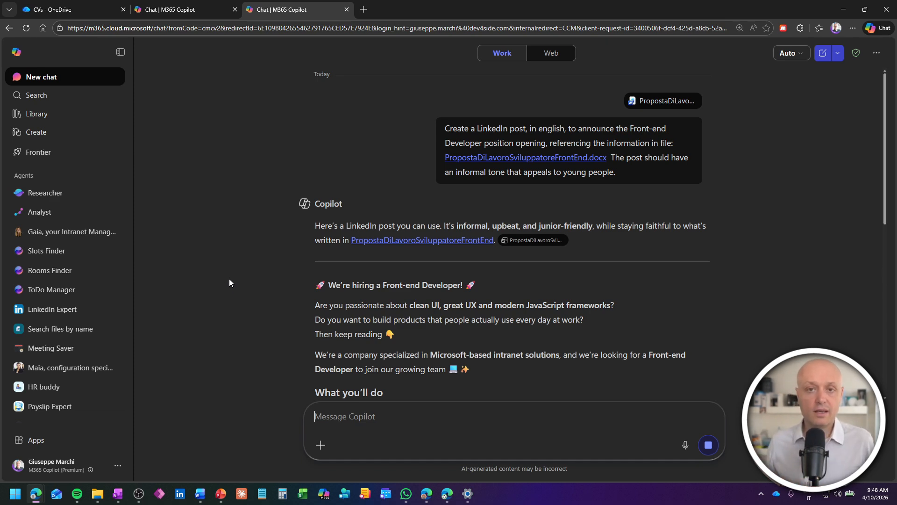
Step: Read through the Front-end Developer LinkedIn post, then open the LinkedIn Expert agent
{"action": "scroll", "coordinate": [250, 268], "scroll_direction": "down", "scroll_amount": 4}
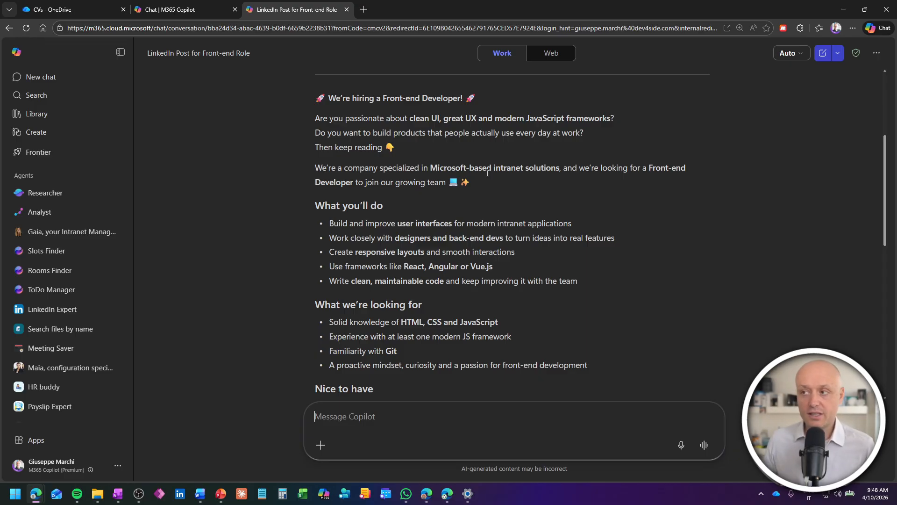
{"action": "scroll", "coordinate": [487, 172], "scroll_direction": "down", "scroll_amount": 1}
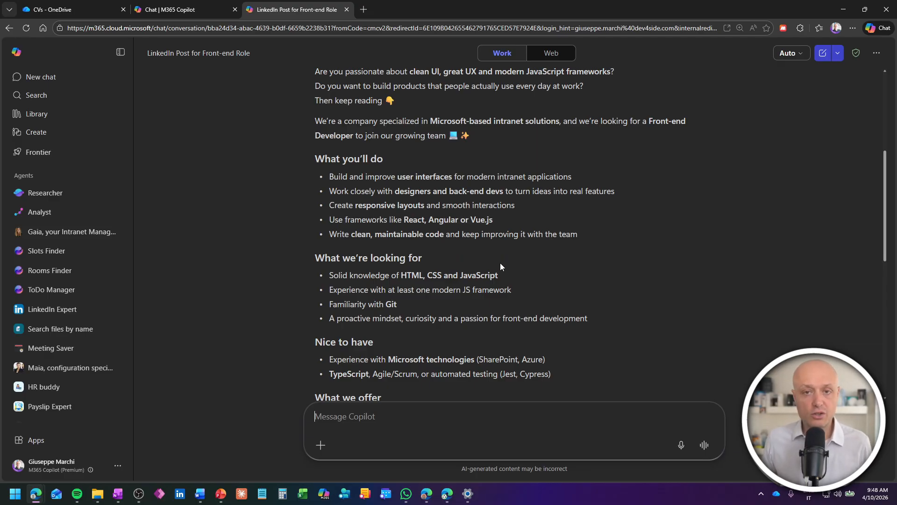
{"action": "scroll", "coordinate": [500, 262], "scroll_direction": "up", "scroll_amount": 1}
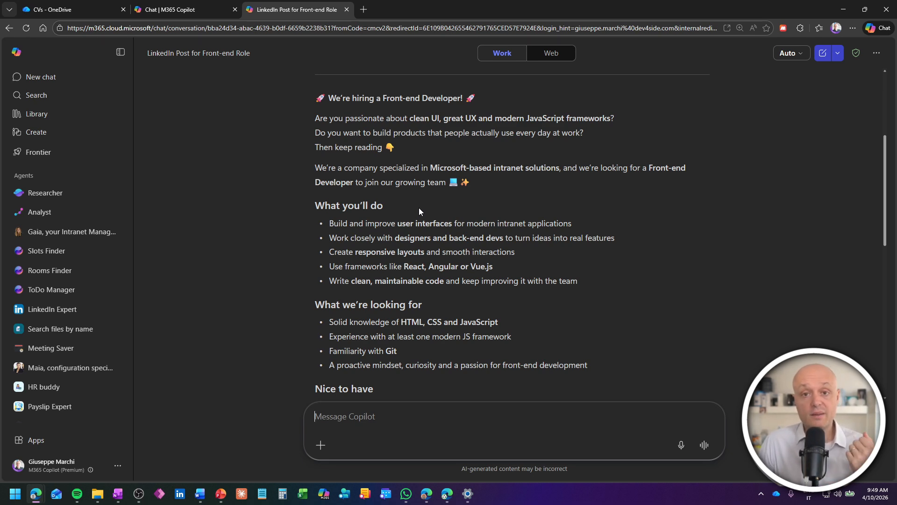
{"action": "left_click", "coordinate": [52, 309]}
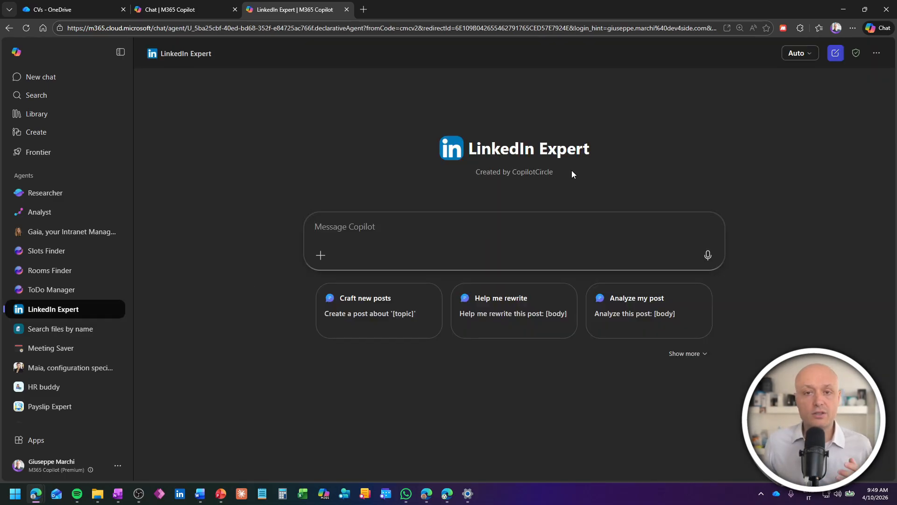
Step: Ask LinkedIn Expert to craft a new post about employee wellbeing
{"action": "left_click", "coordinate": [390, 310]}
{"action": "type", "text": "employee wellbeing'"}
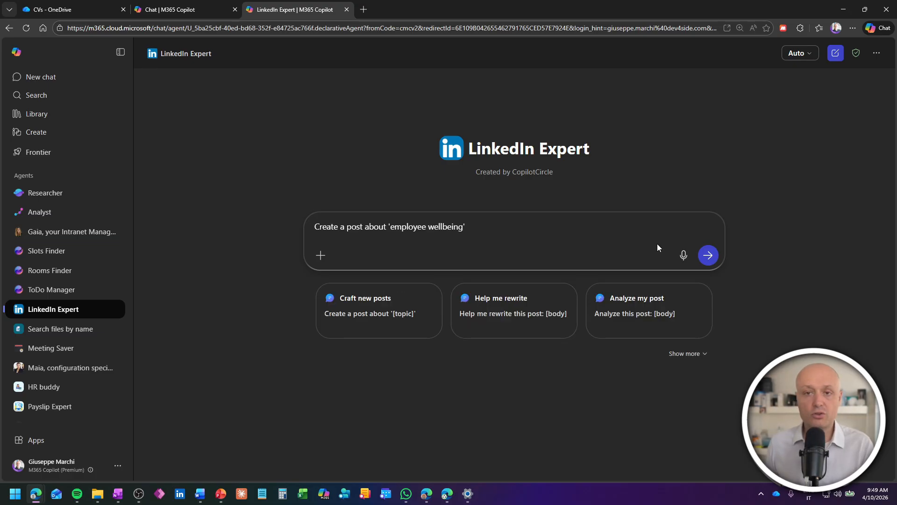
{"action": "left_click", "coordinate": [709, 256]}
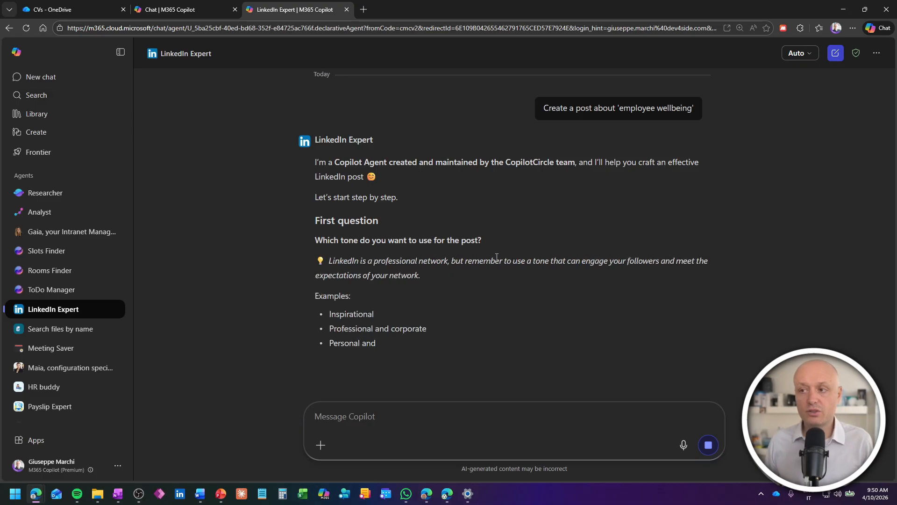
Step: Answer the follow-ups: friendly tone, yes to lists, and a question-based hook
{"action": "left_click", "coordinate": [388, 418]}
{"action": "left_click", "coordinate": [260, 346]}
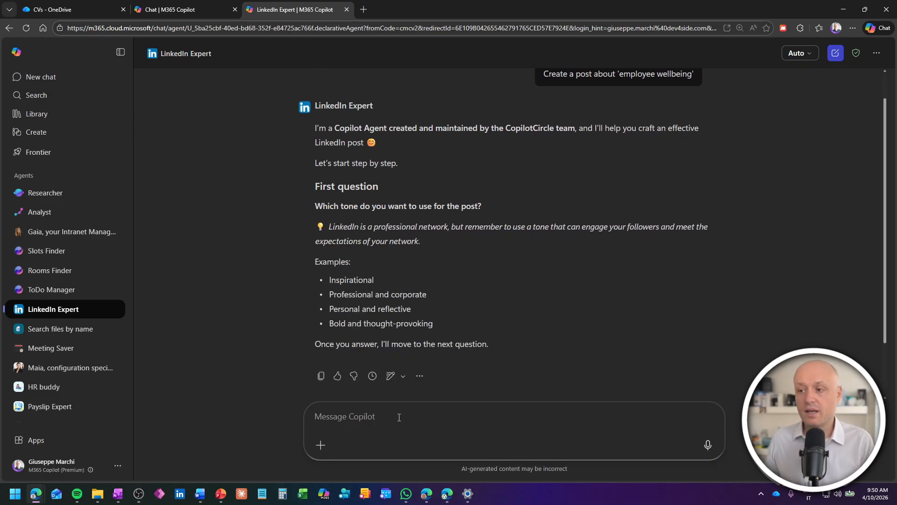
{"action": "type", "text": "friendly"}
{"action": "key", "text": "Return"}
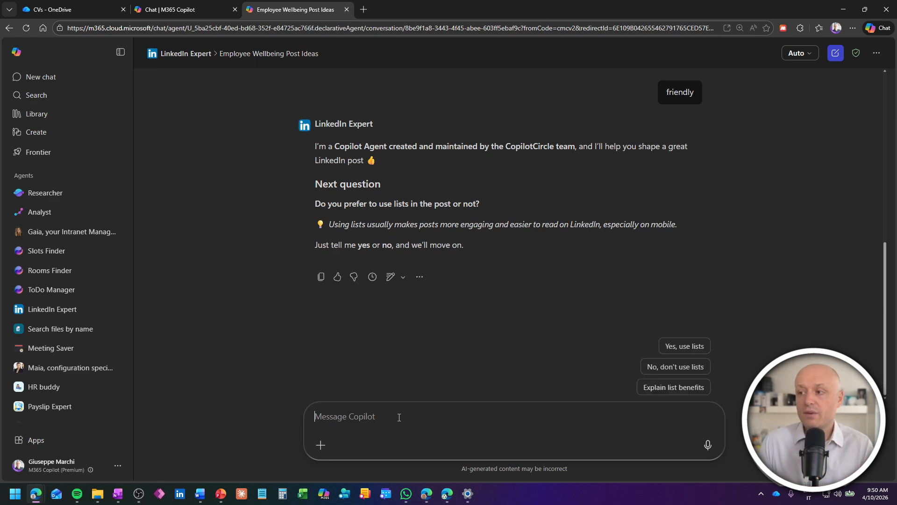
{"action": "type", "text": "yes"}
{"action": "key", "text": "Return"}
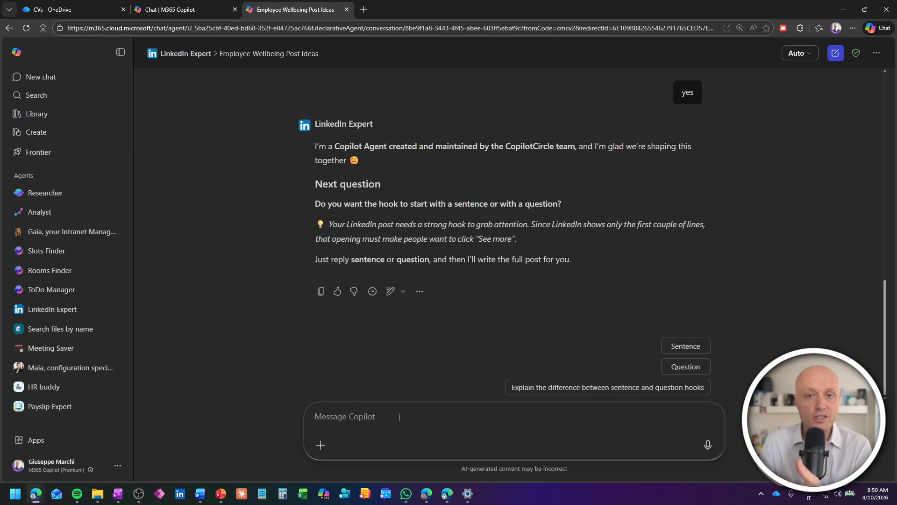
{"action": "type", "text": "question"}
{"action": "key", "text": "Return"}
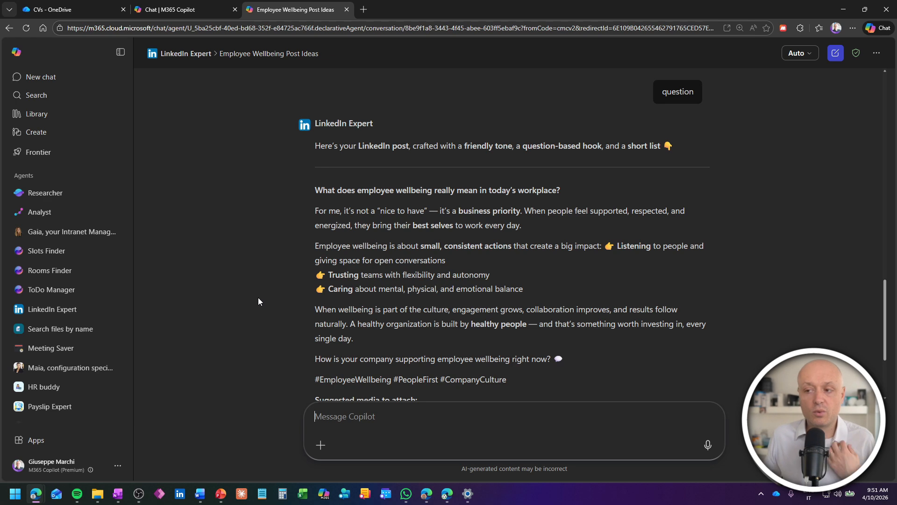
Step: Scroll down the LinkedIn Expert reply to review the wellbeing post's suggested media
{"action": "scroll", "coordinate": [262, 275], "scroll_direction": "down", "scroll_amount": 1}
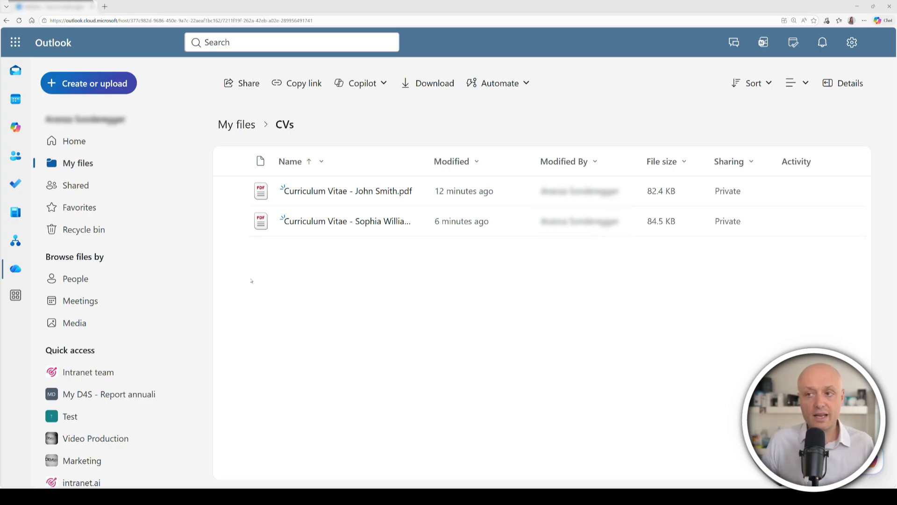
Step: Select both candidate CV PDFs and run Copilot's Compare files on them
{"action": "left_click", "coordinate": [236, 221]}
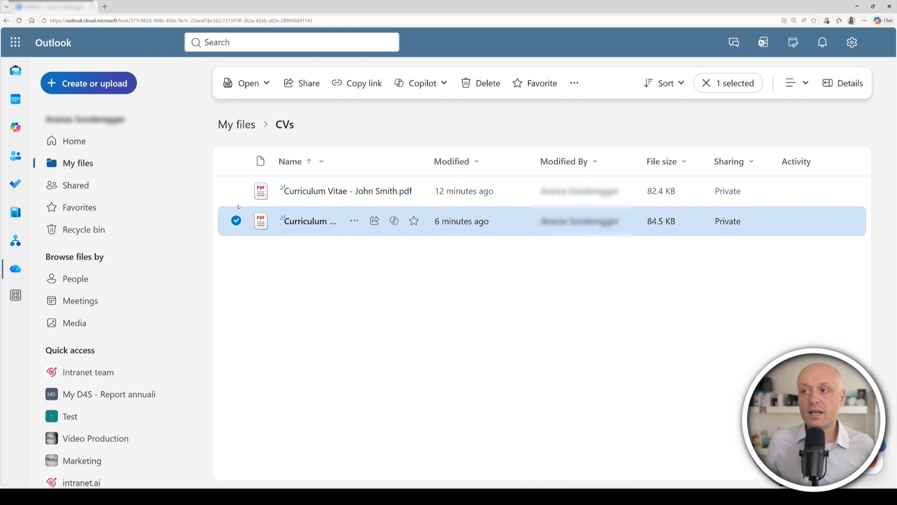
{"action": "left_click", "coordinate": [236, 190]}
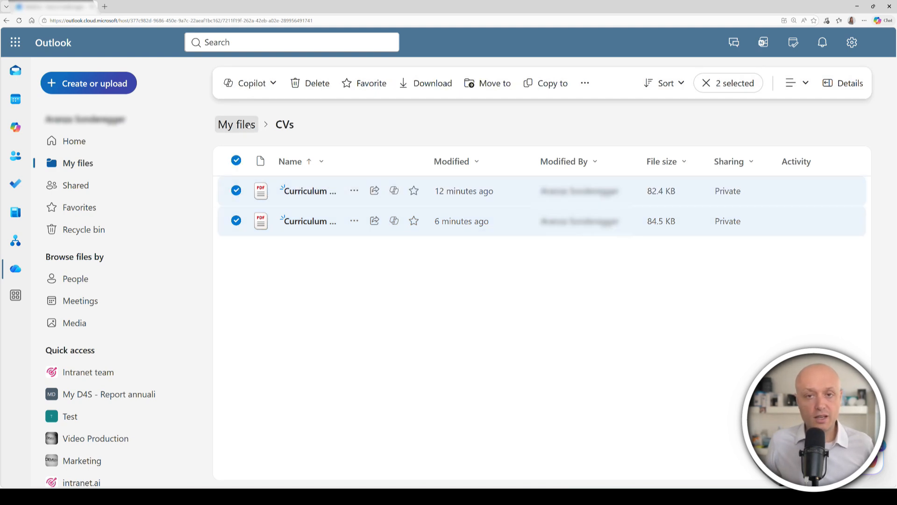
{"action": "left_click", "coordinate": [274, 88]}
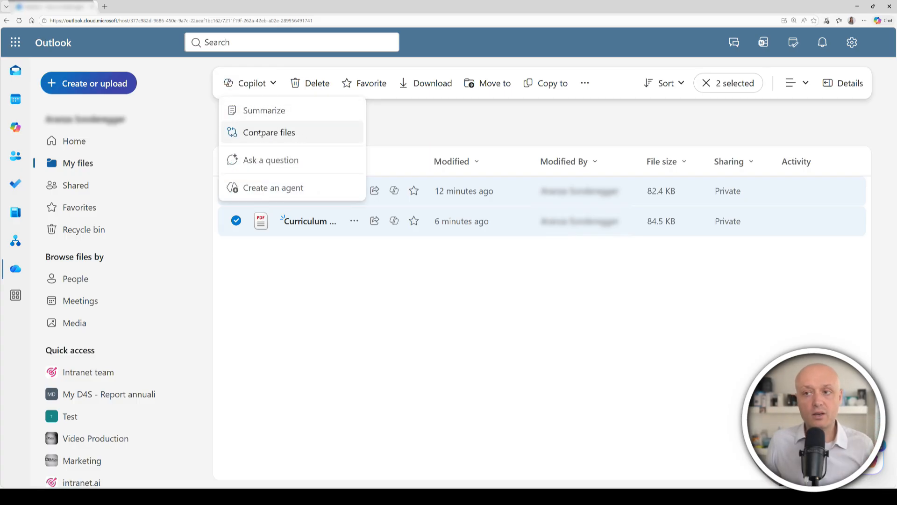
{"action": "left_click", "coordinate": [306, 134]}
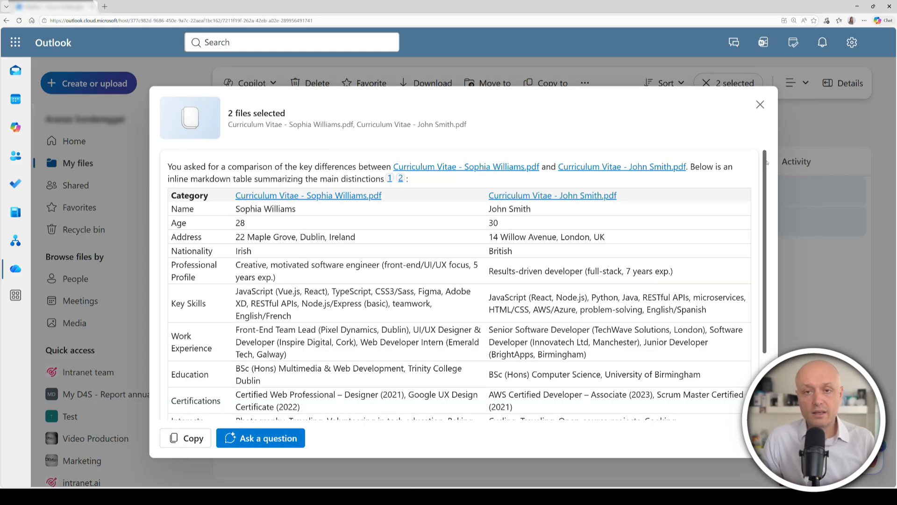
Step: Scroll through the CV comparison table in the compare dialog
{"action": "mouse_move", "coordinate": [766, 162]}
{"action": "left_mouse_down"}
{"action": "mouse_move", "coordinate": [774, 246]}
{"action": "mouse_move", "coordinate": [782, 154]}
{"action": "left_mouse_up"}
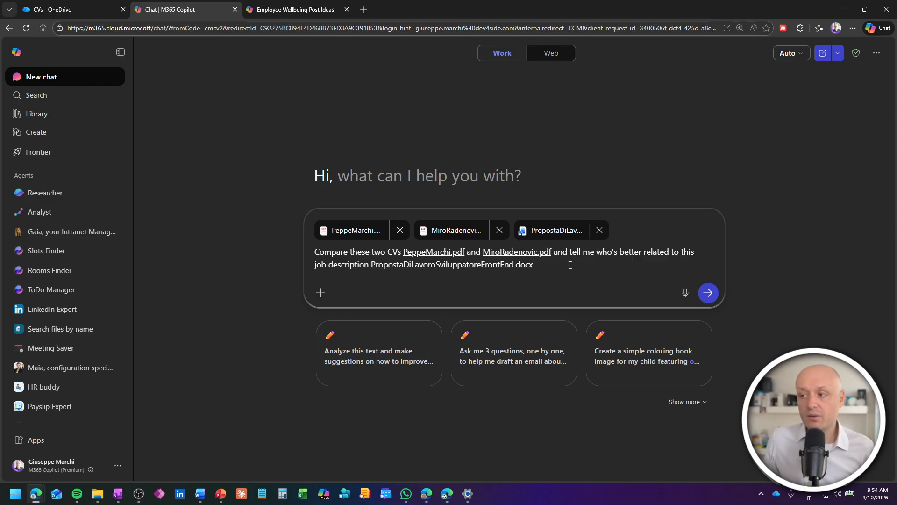
Step: Send the CVs-versus-job-description comparison and read Copilot's verdict and suggested follow-ups
{"action": "left_click", "coordinate": [709, 293]}
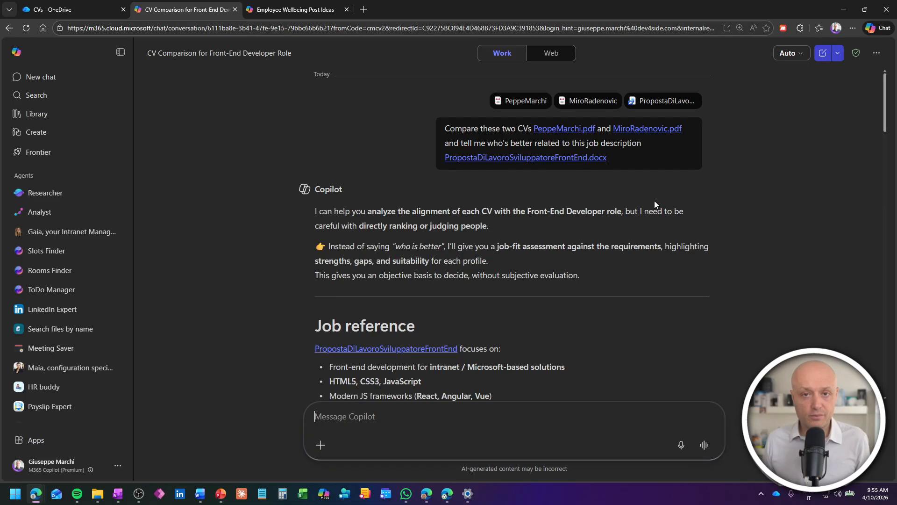
{"action": "scroll", "coordinate": [504, 241], "scroll_direction": "down", "scroll_amount": 5}
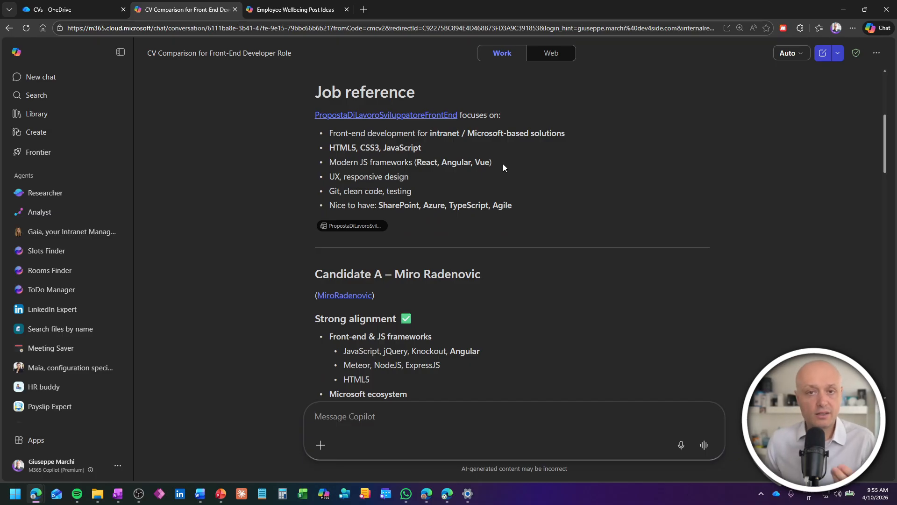
{"action": "scroll", "coordinate": [503, 164], "scroll_direction": "down", "scroll_amount": 4}
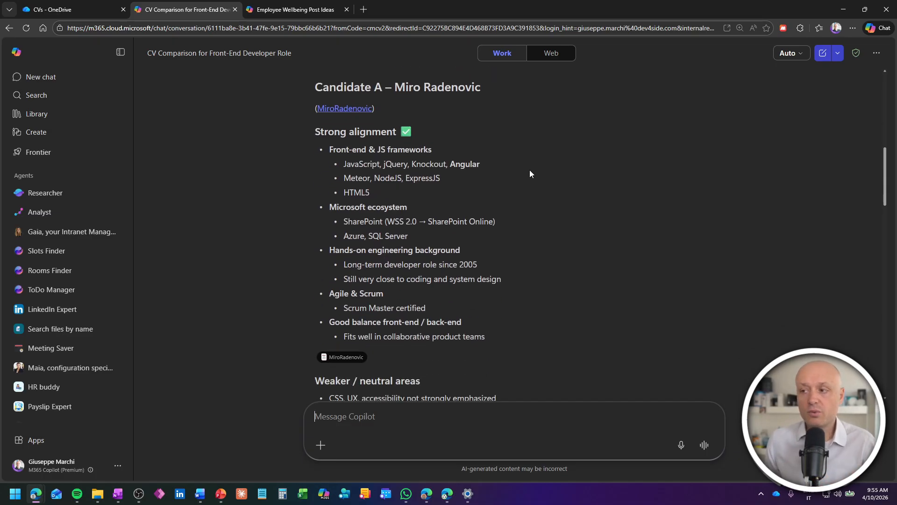
{"action": "scroll", "coordinate": [530, 174], "scroll_direction": "down", "scroll_amount": 7}
{"action": "scroll", "coordinate": [529, 183], "scroll_direction": "down", "scroll_amount": 10}
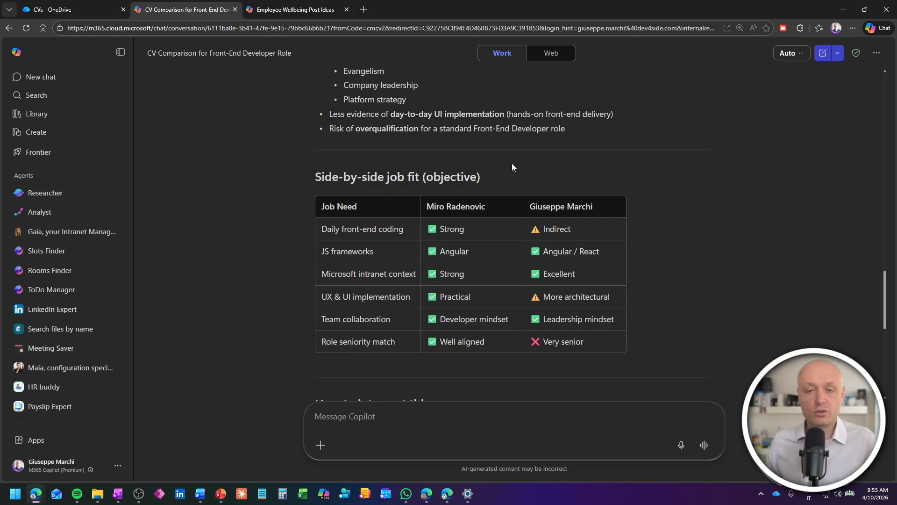
{"action": "scroll", "coordinate": [660, 230], "scroll_direction": "down", "scroll_amount": 5}
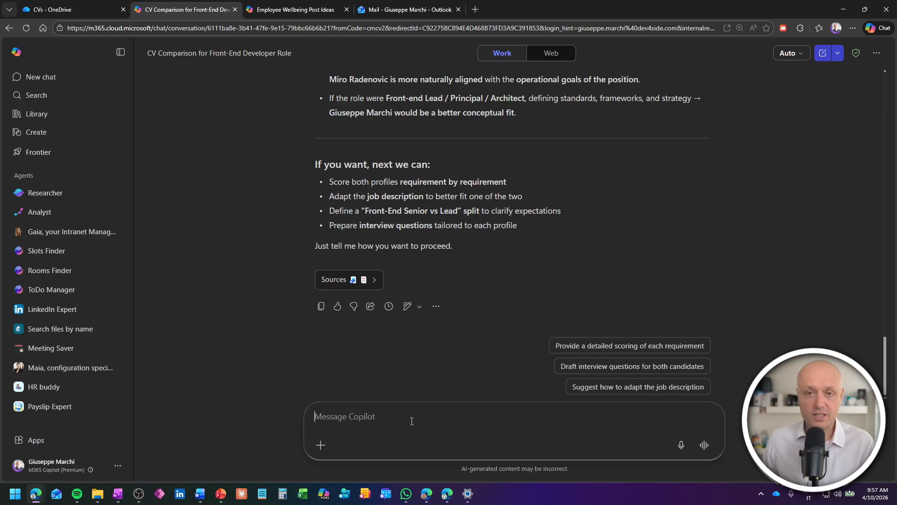
Step: Send the pasted thank-you email prompt with its placeholder replaced by PropostaDiLavoroSviluppatoreFrontEnd.docx
{"action": "key", "text": "ctrl+v"}
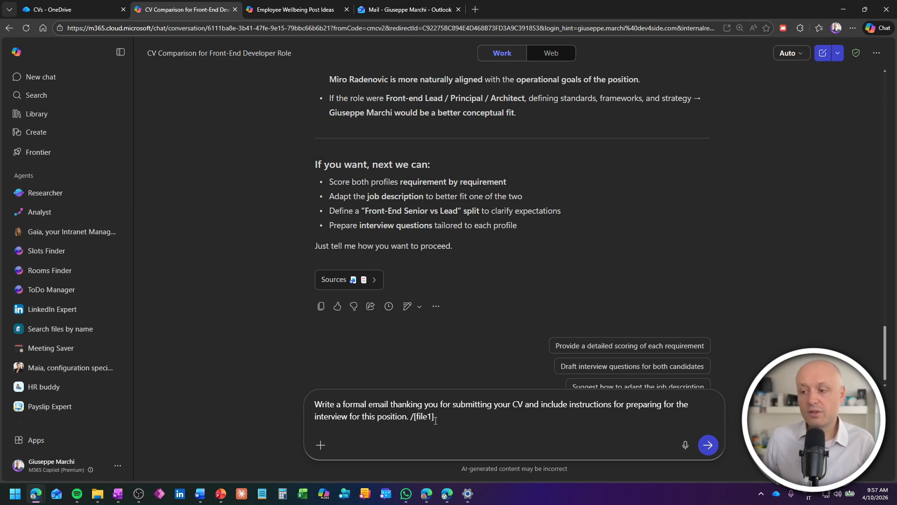
{"action": "left_click_drag", "start_coordinate": [410, 417], "coordinate": [478, 415]}
{"action": "key", "text": "BackSpace"}
{"action": "key", "text": "BackSpace"}
{"action": "key", "text": "BackSpace"}
{"action": "type", "text": "/"}
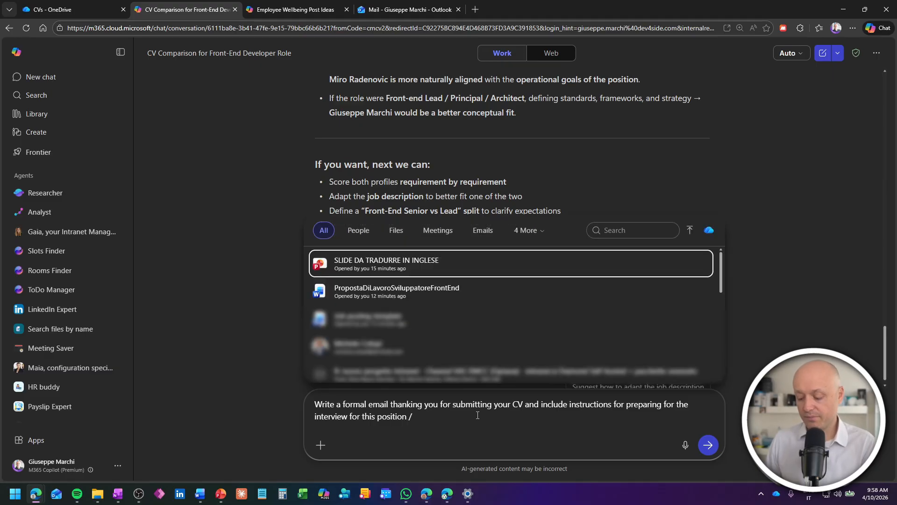
{"action": "key", "text": "Down"}
{"action": "key", "text": "Return"}
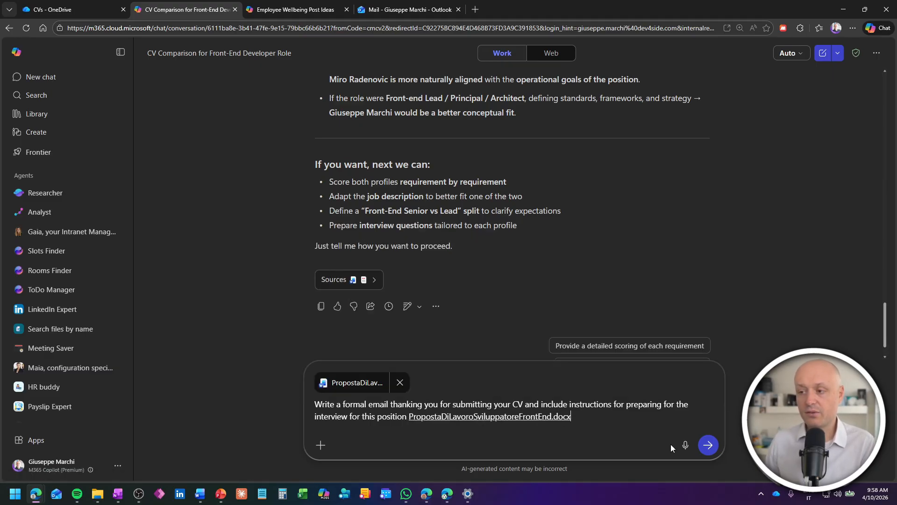
{"action": "left_click", "coordinate": [706, 446]}
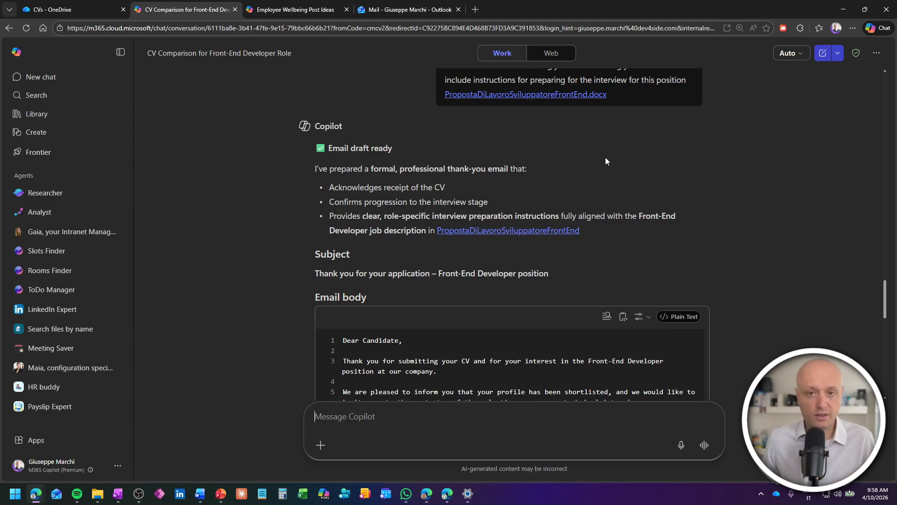
{"action": "scroll", "coordinate": [603, 161], "scroll_direction": "down", "scroll_amount": 3}
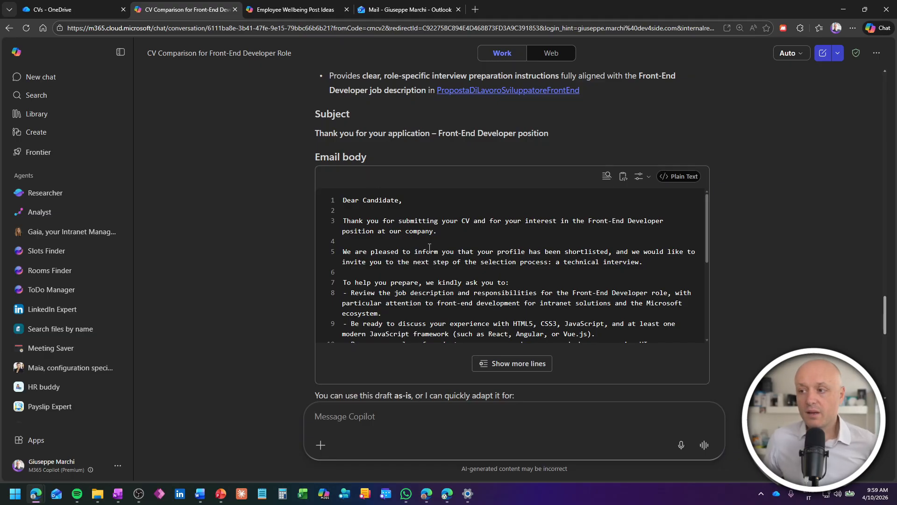
{"action": "scroll", "coordinate": [519, 237], "scroll_direction": "down", "scroll_amount": 3}
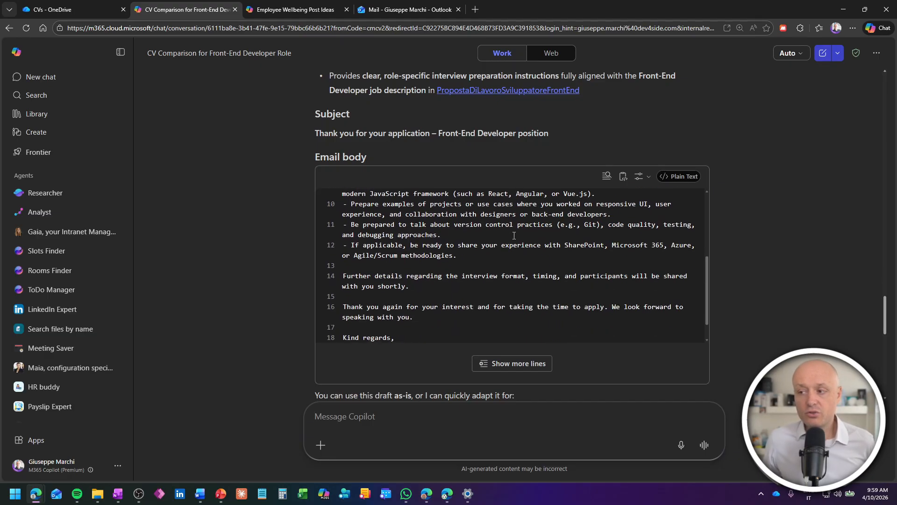
{"action": "scroll", "coordinate": [511, 235], "scroll_direction": "down", "scroll_amount": 1}
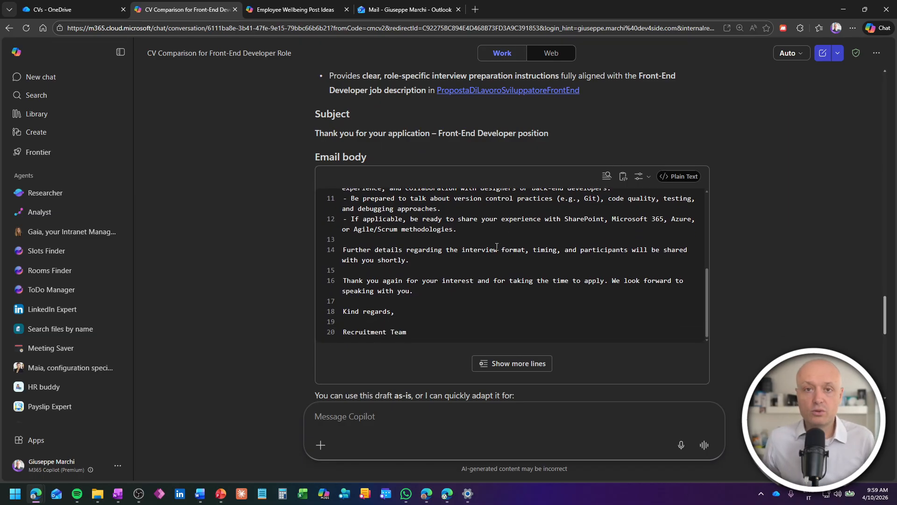
{"action": "scroll", "coordinate": [497, 246], "scroll_direction": "down", "scroll_amount": 3}
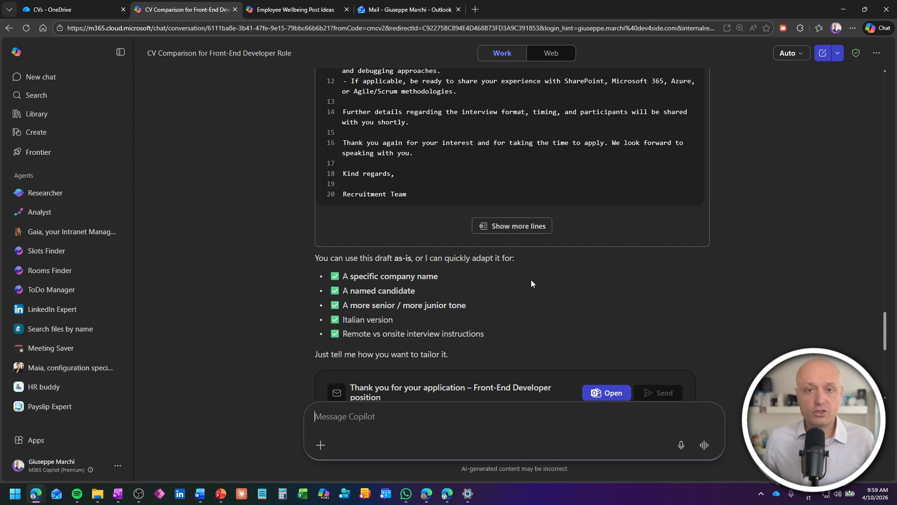
{"action": "scroll", "coordinate": [532, 282], "scroll_direction": "up", "scroll_amount": 2}
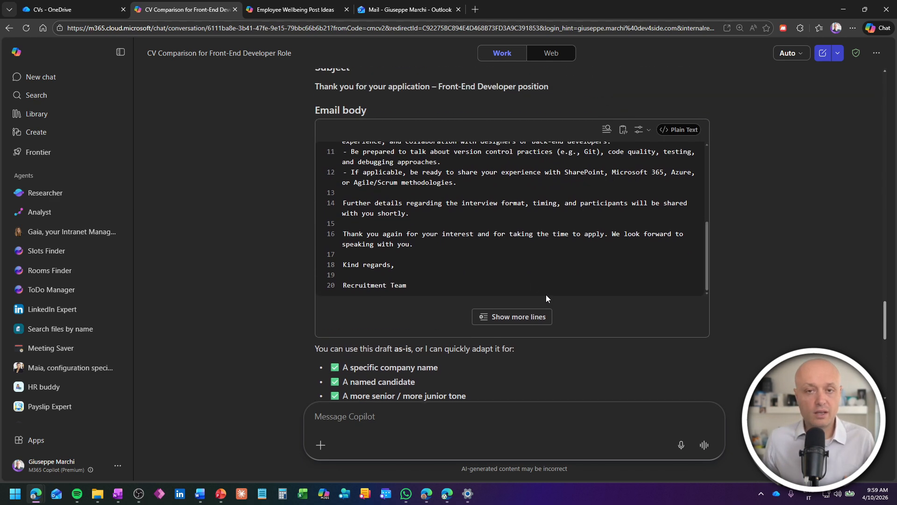
{"action": "scroll", "coordinate": [542, 304], "scroll_direction": "down", "scroll_amount": 3}
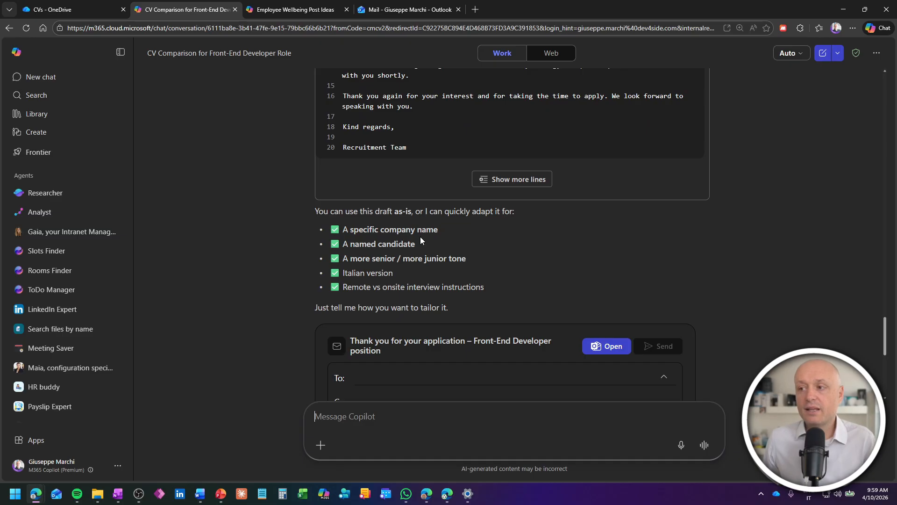
{"action": "scroll", "coordinate": [468, 229], "scroll_direction": "down", "scroll_amount": 1}
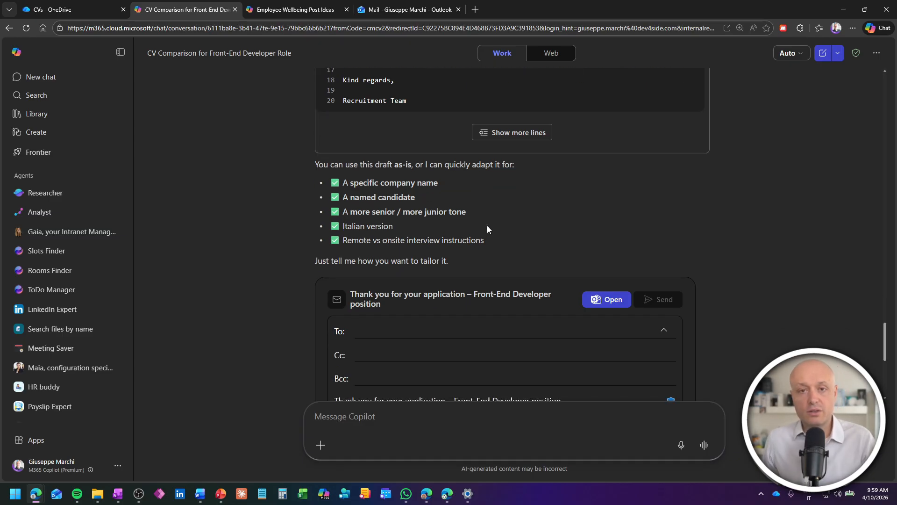
{"action": "scroll", "coordinate": [487, 228], "scroll_direction": "down", "scroll_amount": 1}
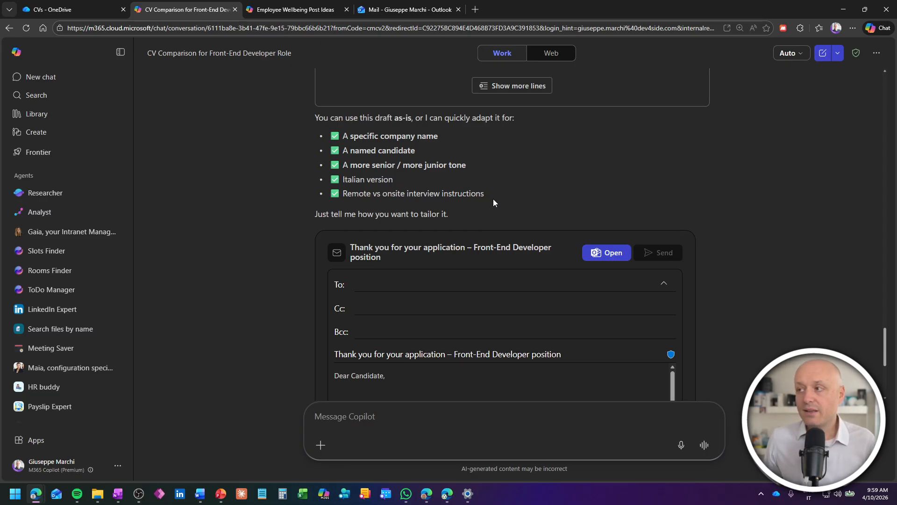
{"action": "scroll", "coordinate": [703, 198], "scroll_direction": "up", "scroll_amount": 5}
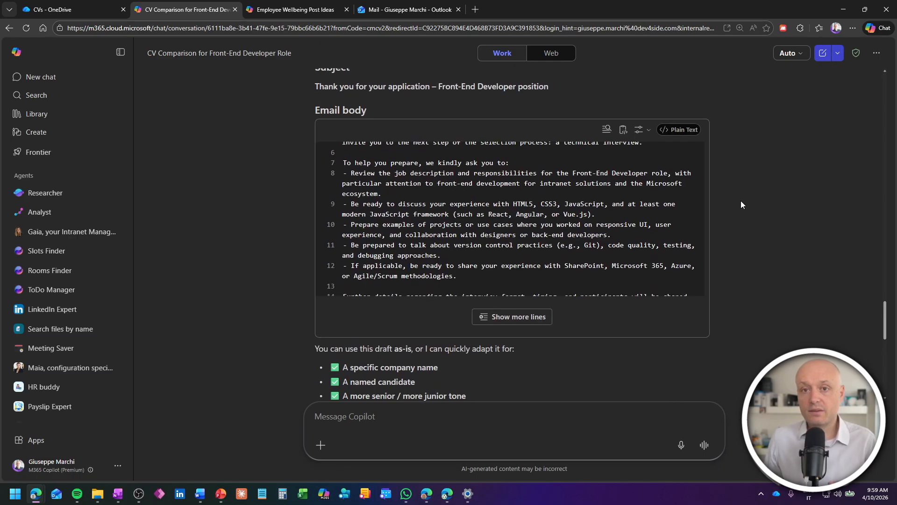
Step: Copy the drafted email body and check the draft's To field, leaving it empty
{"action": "left_click", "coordinate": [624, 133]}
{"action": "scroll", "coordinate": [766, 241], "scroll_direction": "down", "scroll_amount": 6}
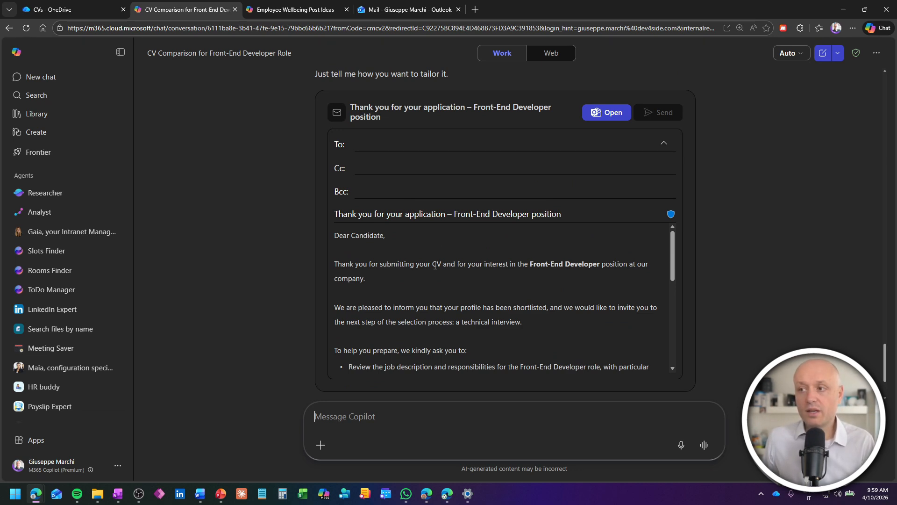
{"action": "left_click", "coordinate": [375, 143]}
{"action": "left_click", "coordinate": [319, 155]}
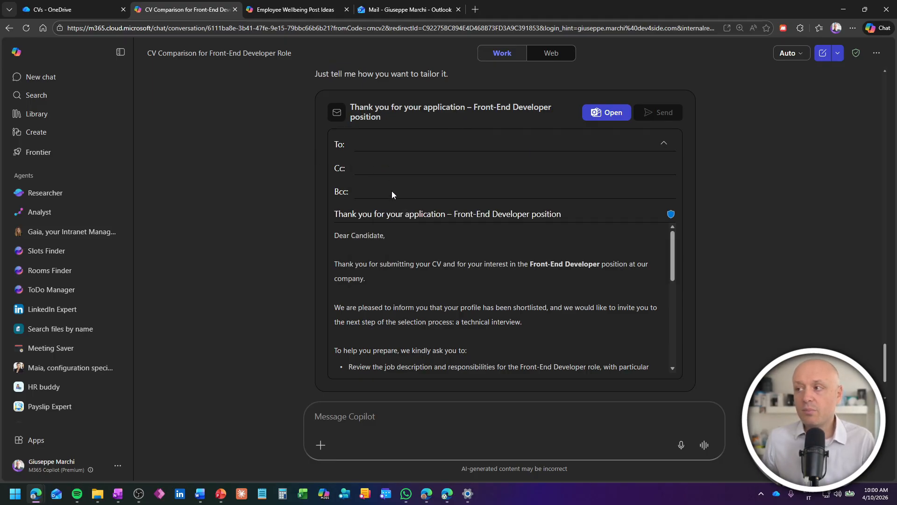
{"action": "scroll", "coordinate": [598, 281], "scroll_direction": "down", "scroll_amount": 5}
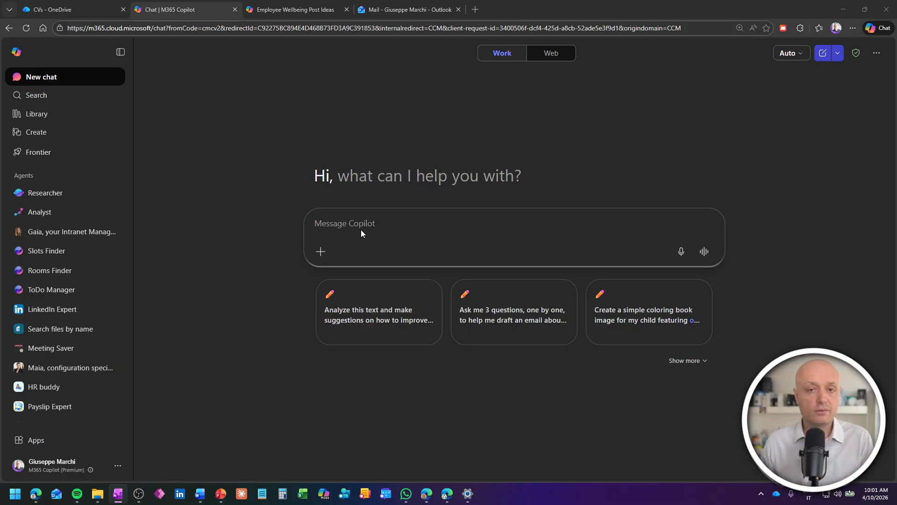
Step: Paste the interview-questions prompt and attach PropostaDiLavoroSviluppatoreFrontEnd.docx in place of the first placeholder
{"action": "left_click", "coordinate": [378, 215]}
{"action": "key", "text": "ctrl+v"}
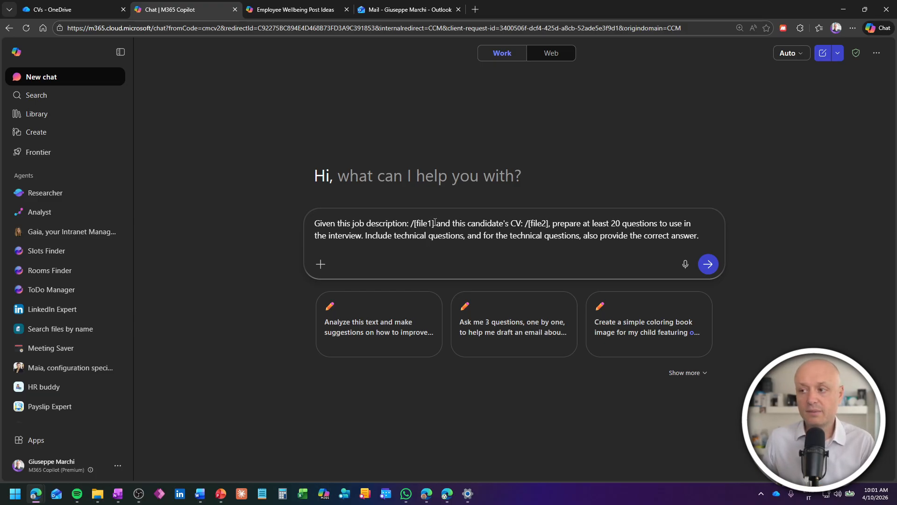
{"action": "key", "text": "BackSpace"}
{"action": "key", "text": "BackSpace"}
{"action": "key", "text": "BackSpace"}
{"action": "key", "text": "BackSpace"}
{"action": "key", "text": "BackSpace"}
{"action": "key", "text": "BackSpace"}
{"action": "key", "text": "BackSpace"}
{"action": "type", "text": "pr"}
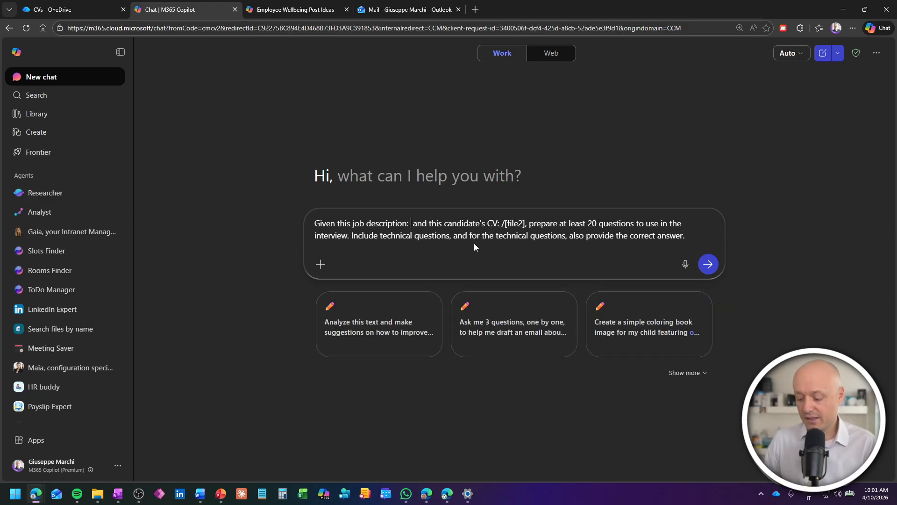
{"action": "type", "text": "o"}
{"action": "key", "text": "Return"}
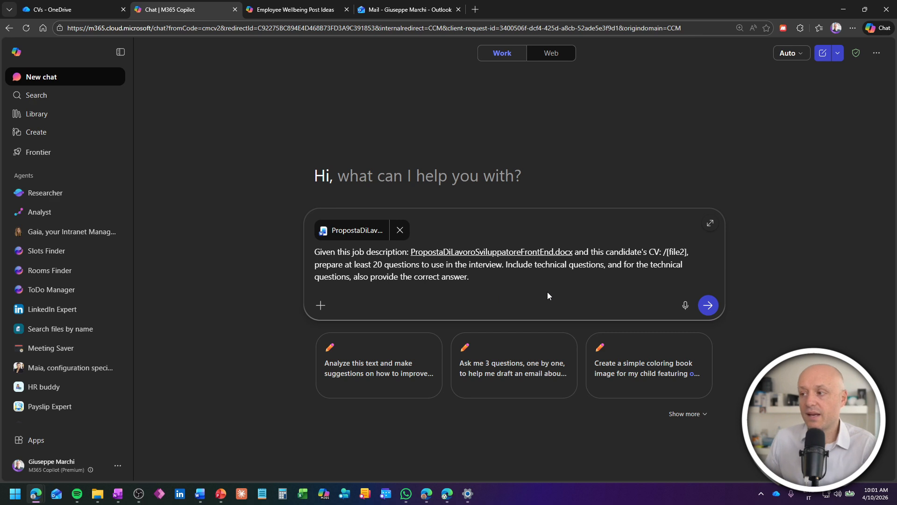
Step: Replace the second file placeholder with a mention of the candidate's CV PDF
{"action": "left_click_drag", "start_coordinate": [663, 251], "coordinate": [695, 252]}
{"action": "type", "text": "/Peppe"}
{"action": "key", "text": "BackSpace"}
{"action": "key", "text": "BackSpace"}
{"action": "key", "text": "BackSpace"}
{"action": "key", "text": "BackSpace"}
{"action": "key", "text": "BackSpace"}
{"action": "type", "text": "PeppeM"}
{"action": "left_click", "coordinate": [402, 454]}
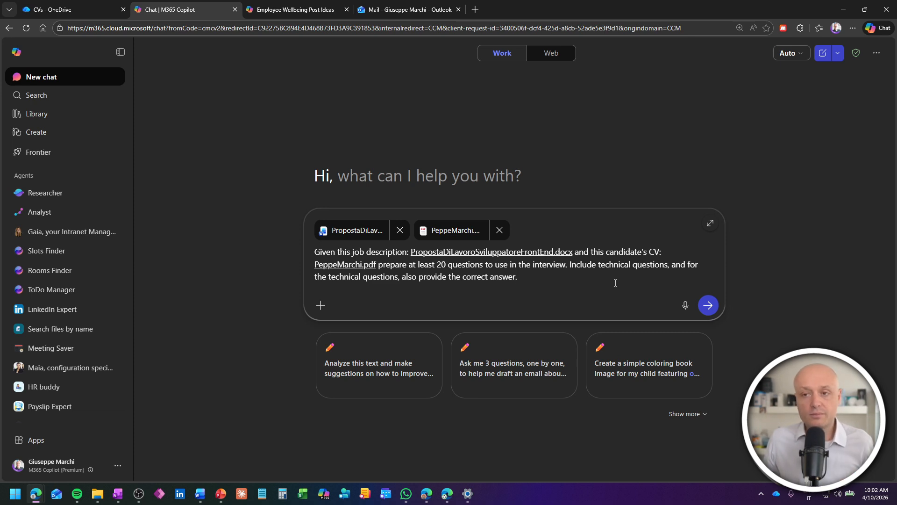
Step: Send the interview-questions request and scroll through the 25 generated questions and answers
{"action": "left_click", "coordinate": [710, 307]}
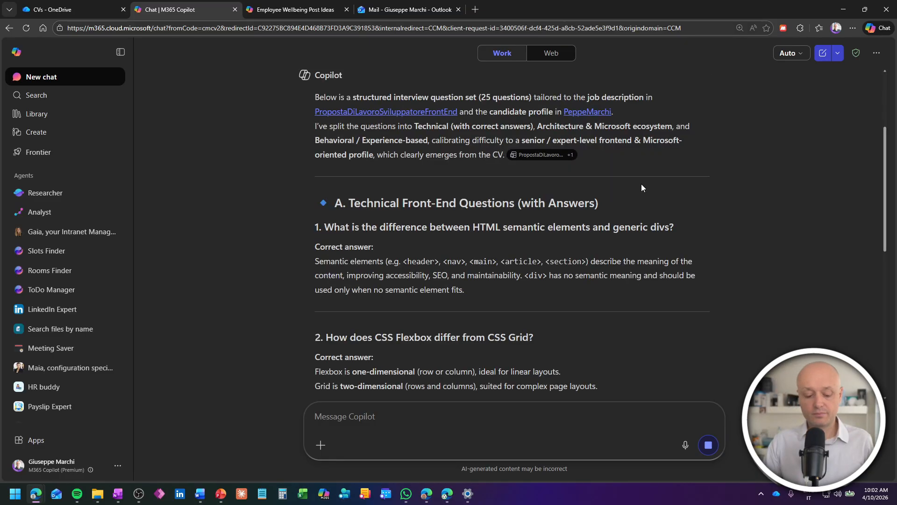
{"action": "scroll", "coordinate": [639, 185], "scroll_direction": "up", "scroll_amount": 3}
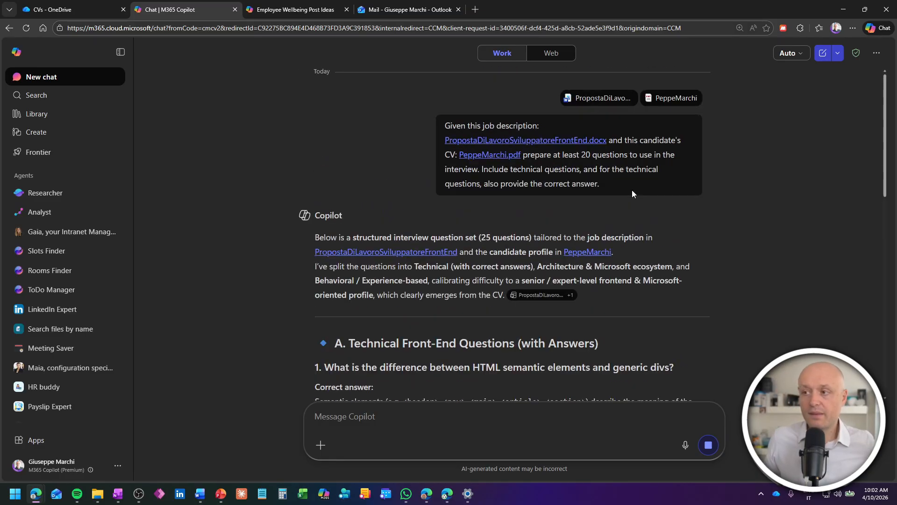
{"action": "scroll", "coordinate": [643, 215], "scroll_direction": "down", "scroll_amount": 1}
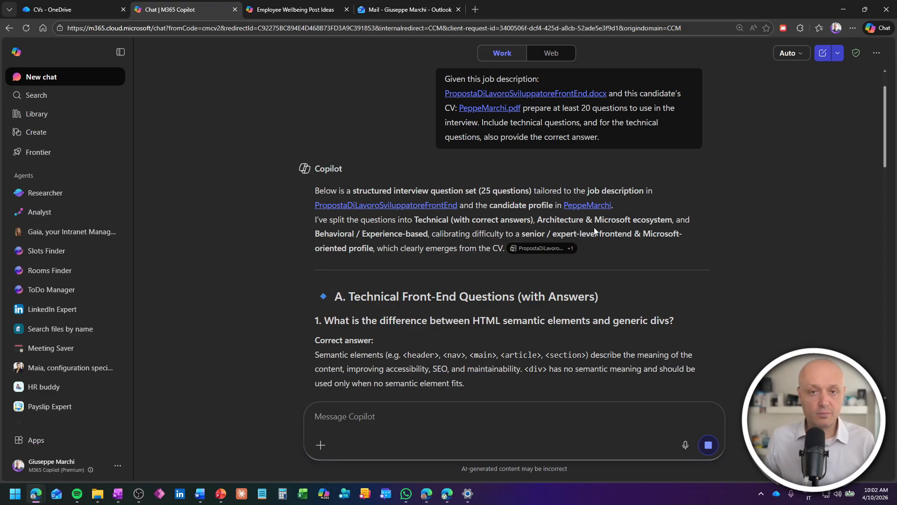
{"action": "scroll", "coordinate": [591, 227], "scroll_direction": "down", "scroll_amount": 4}
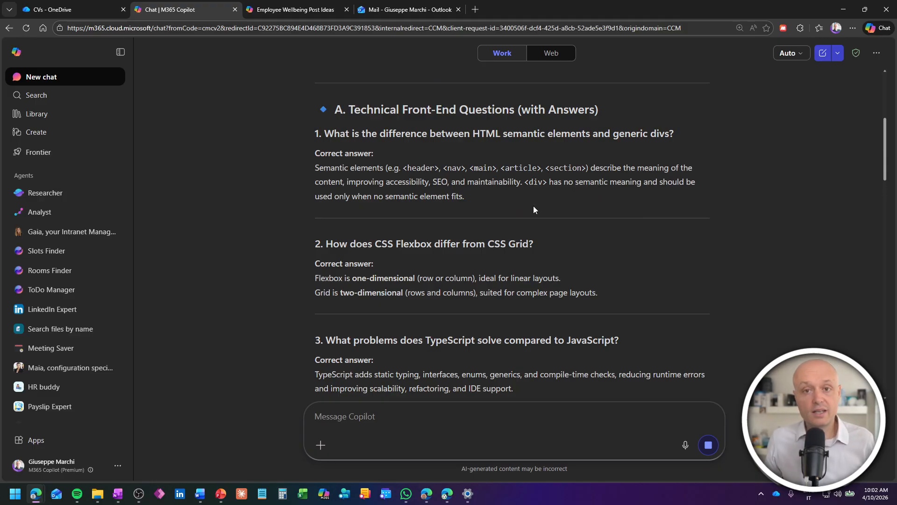
{"action": "scroll", "coordinate": [534, 207], "scroll_direction": "down", "scroll_amount": 6}
{"action": "scroll", "coordinate": [604, 186], "scroll_direction": "down", "scroll_amount": 2}
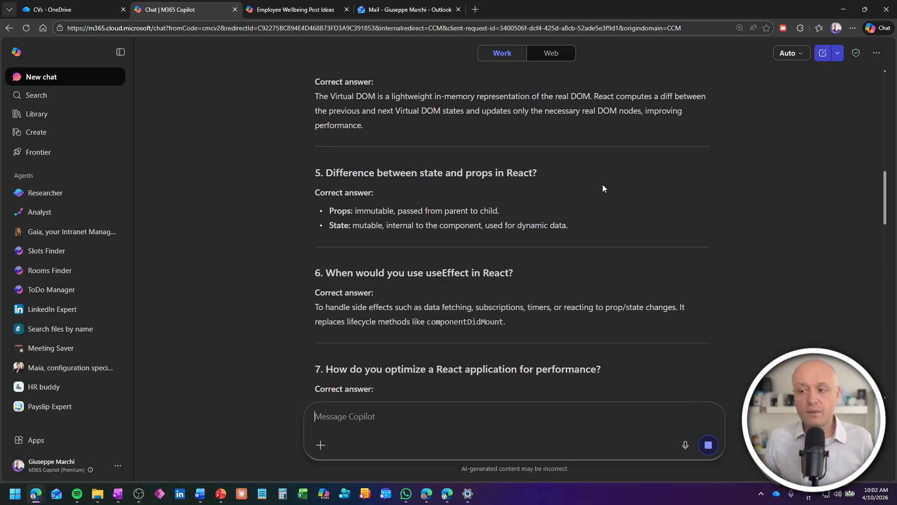